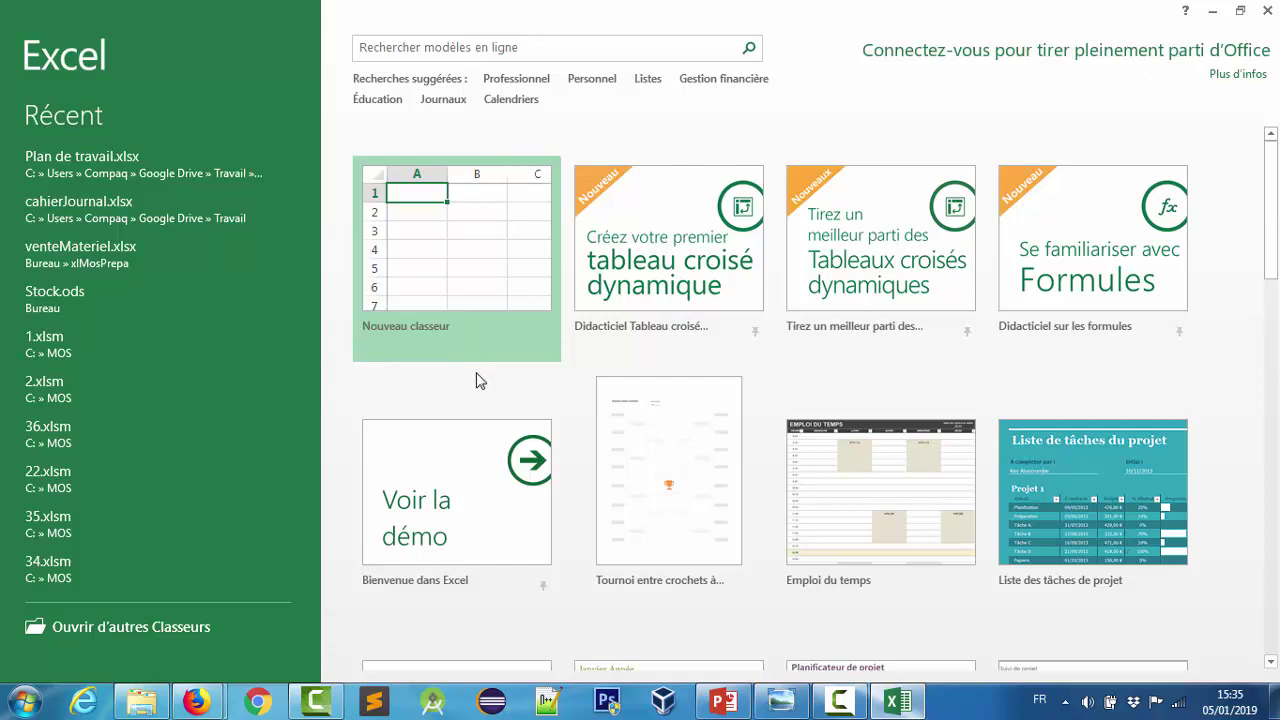
- Create a blank workbook, then switch to the image viewer showing xlInterfaceExcel.png
{"action": "left_click", "coordinate": [475, 274]}
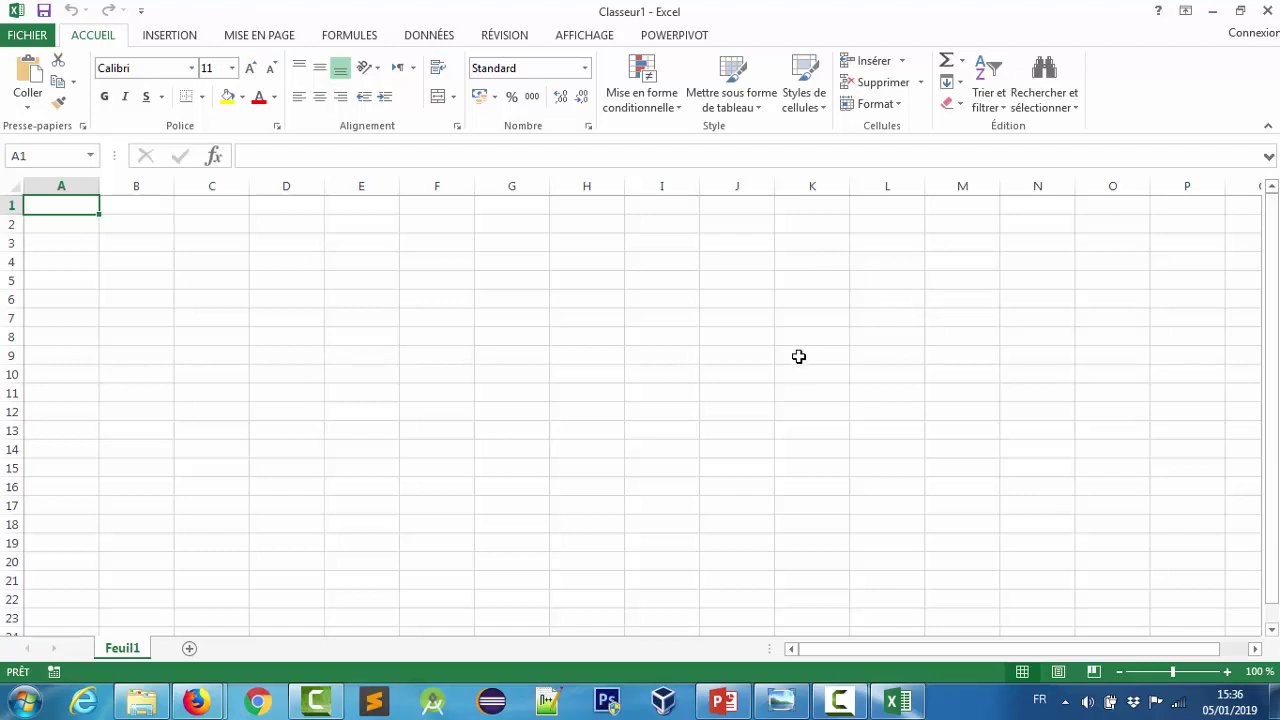
{"action": "mouse_move", "coordinate": [768, 710]}
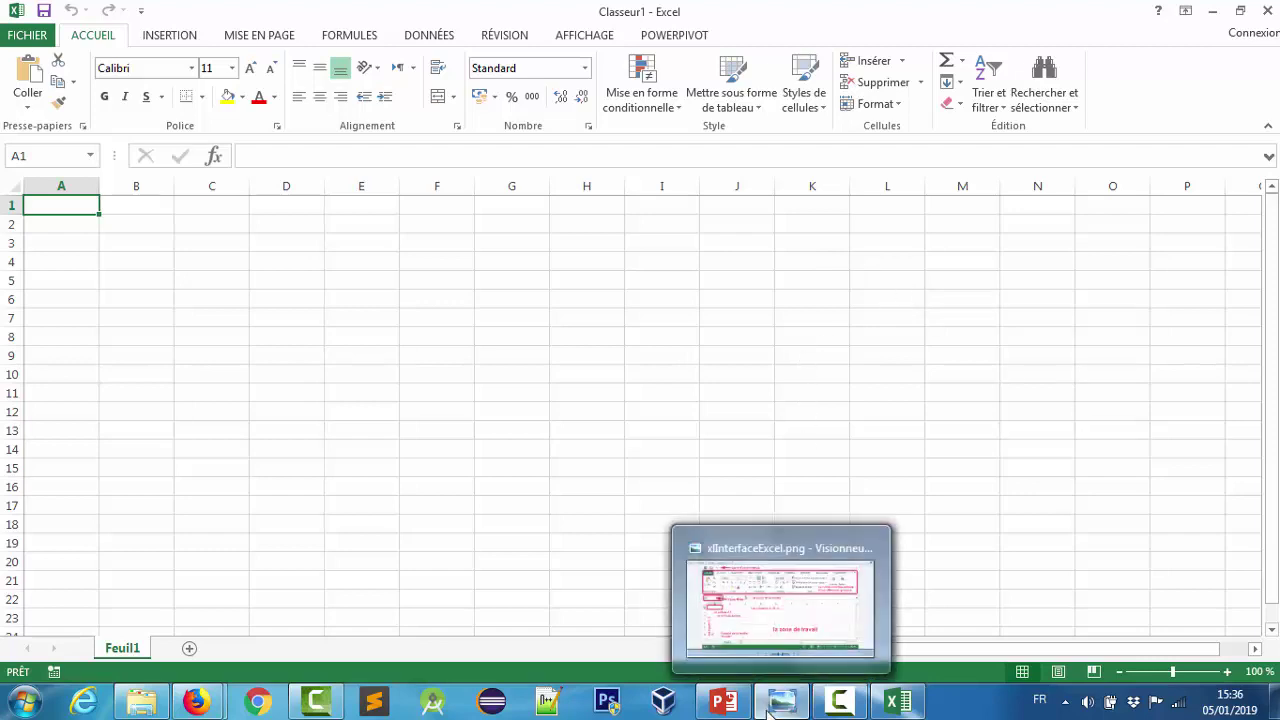
{"action": "left_click", "coordinate": [762, 600]}
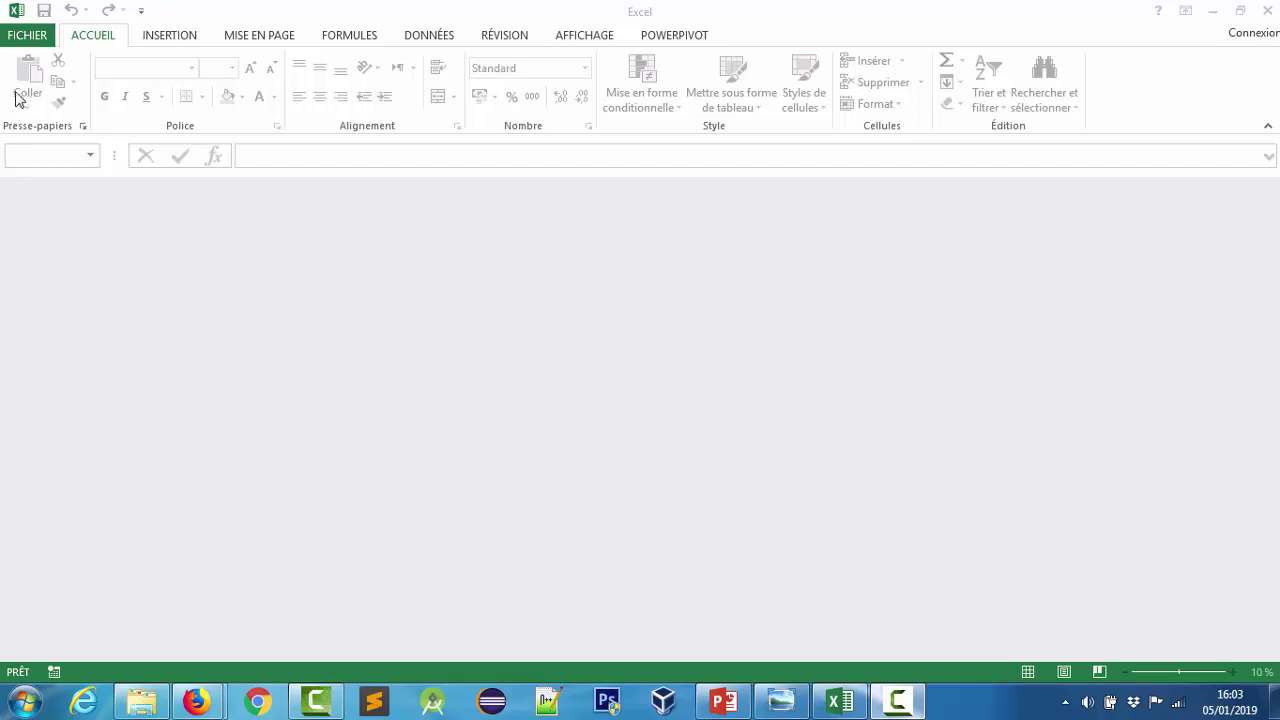
- Create a new workbook from the "Facture avec frais financiers" template in the suggested Professionnel category
{"action": "left_click", "coordinate": [28, 35]}
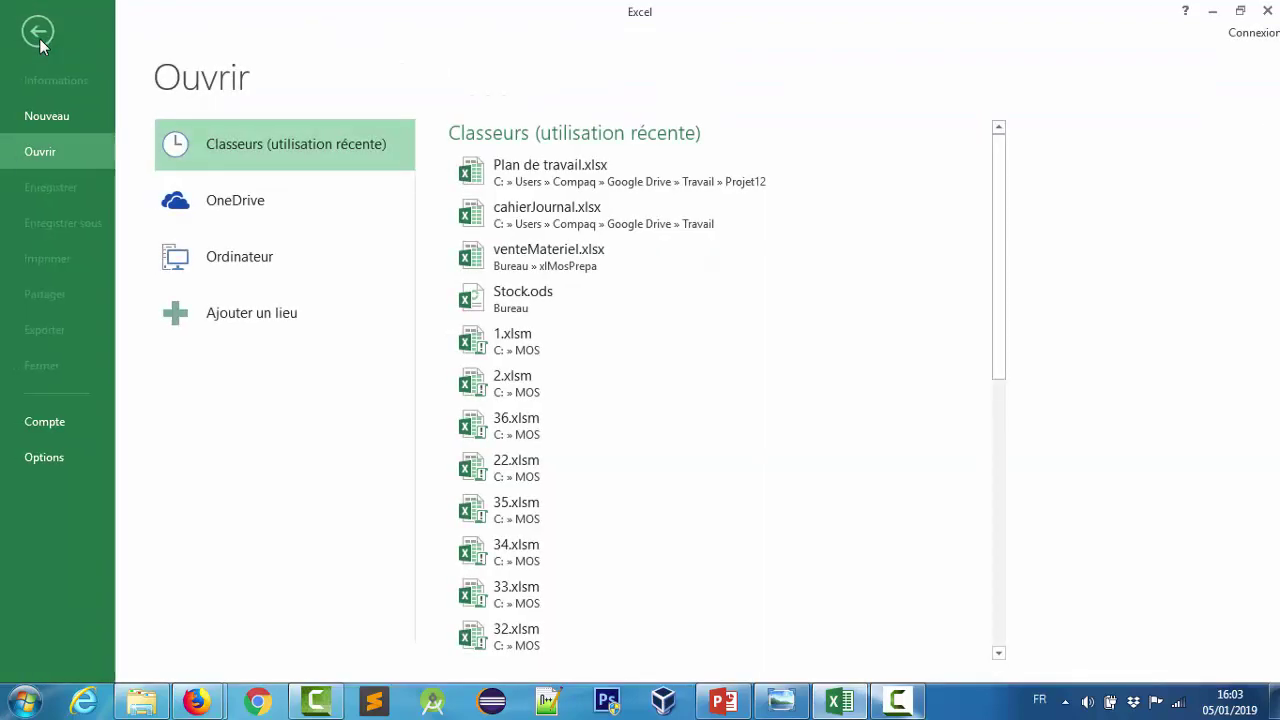
{"action": "left_click", "coordinate": [62, 119]}
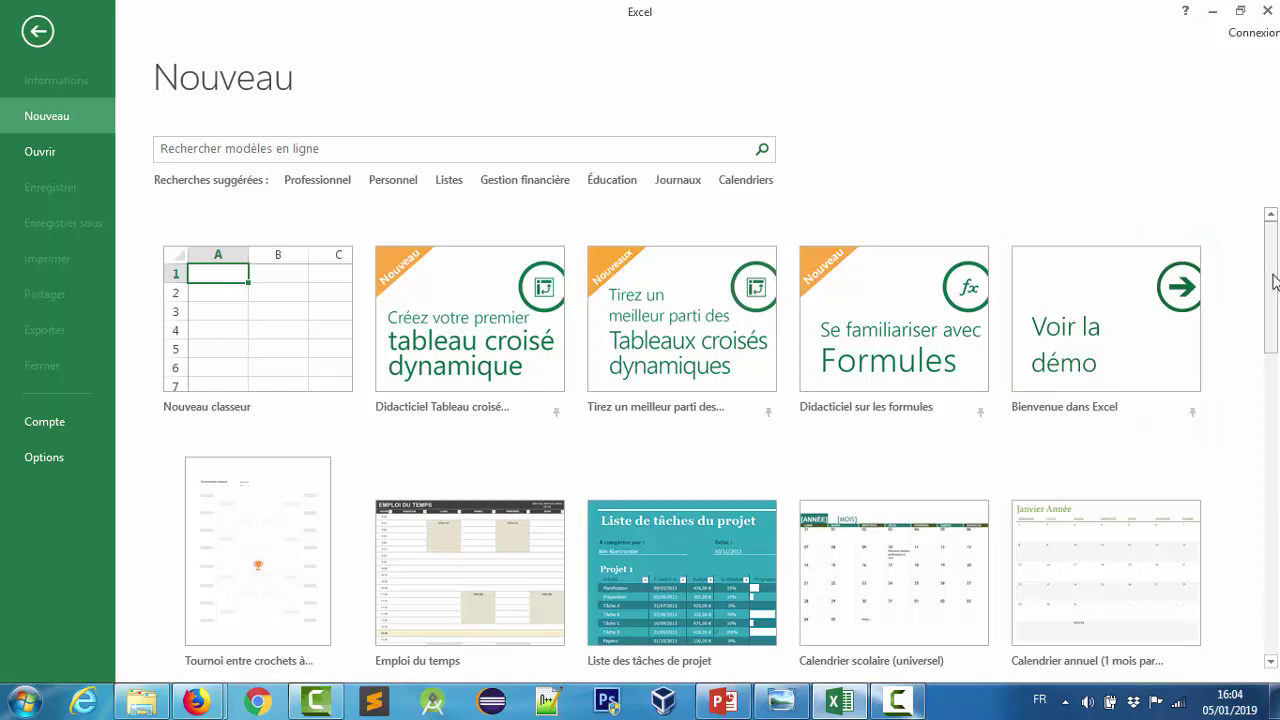
{"action": "left_click_drag", "start_coordinate": [1274, 283], "coordinate": [1278, 462]}
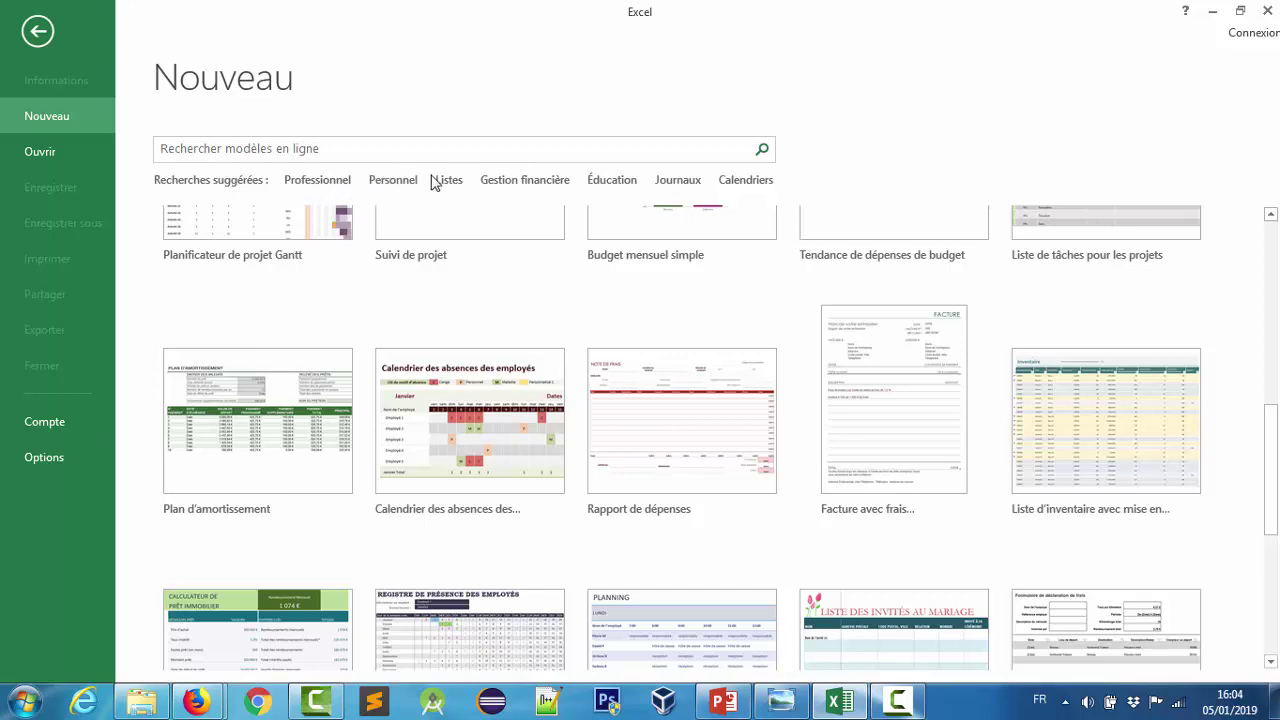
{"action": "left_click", "coordinate": [323, 186]}
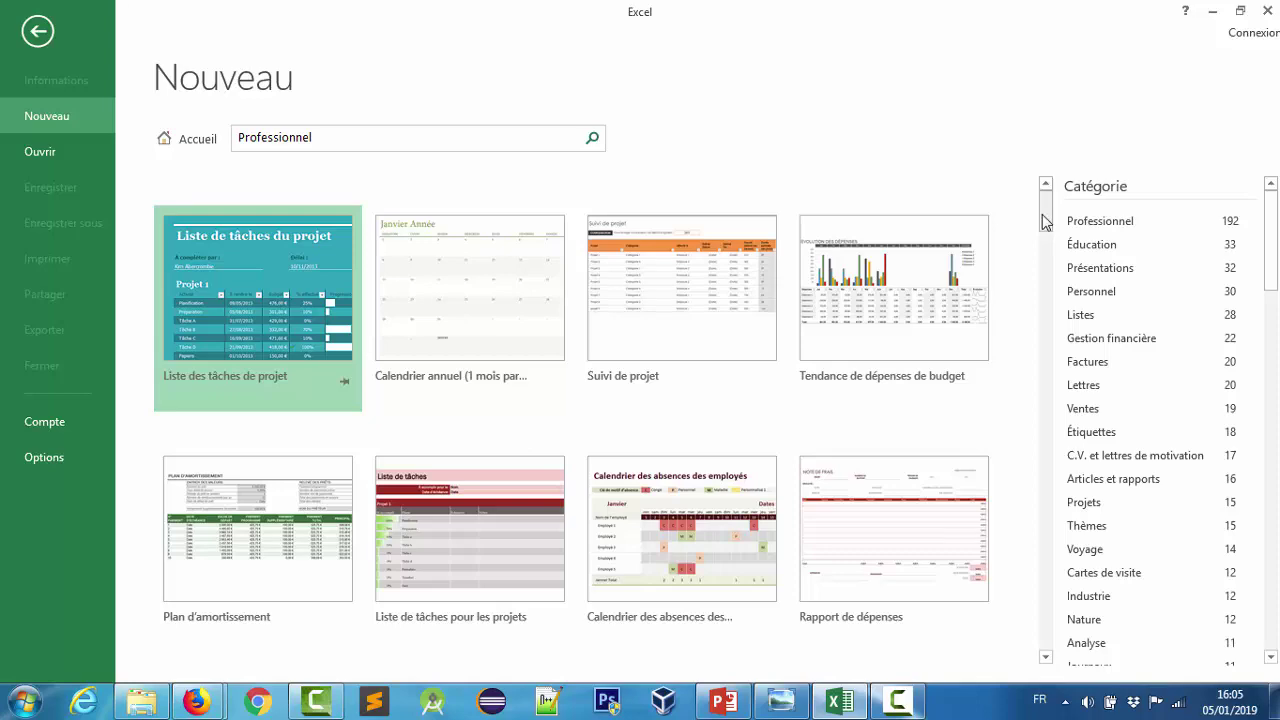
{"action": "left_click_drag", "start_coordinate": [1048, 222], "coordinate": [1051, 290]}
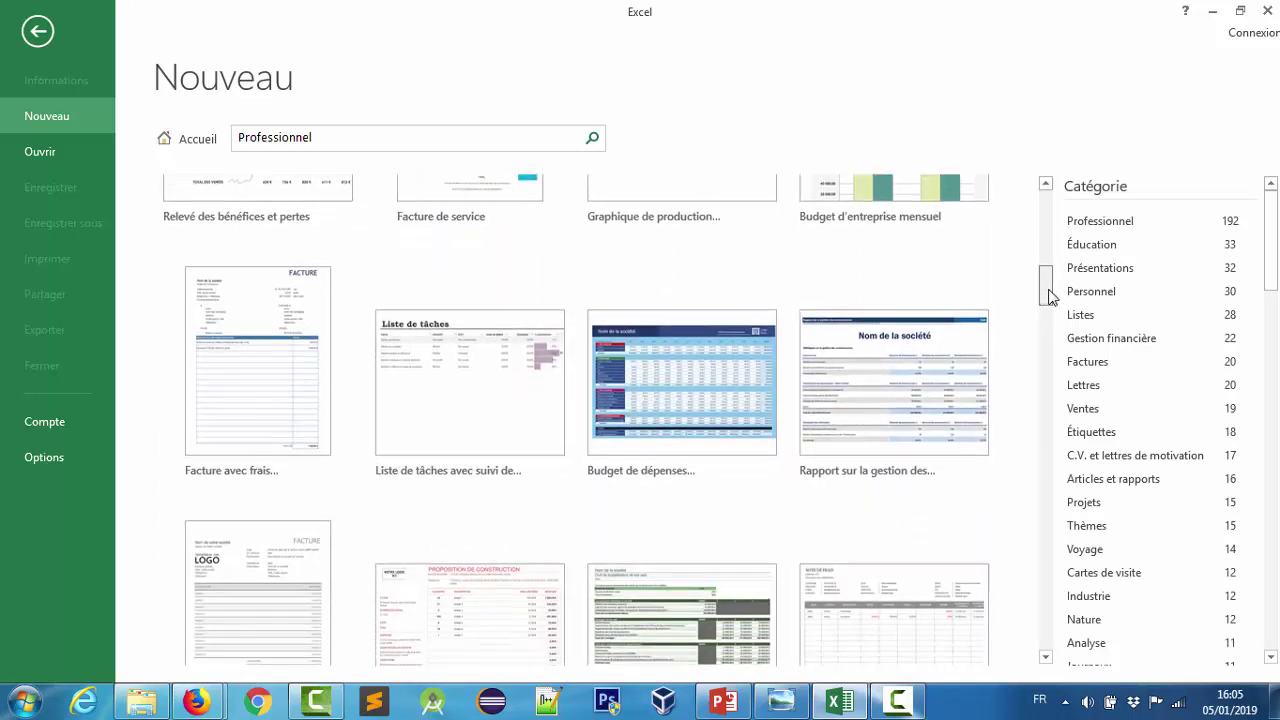
{"action": "left_click_drag", "start_coordinate": [1050, 291], "coordinate": [1050, 295]}
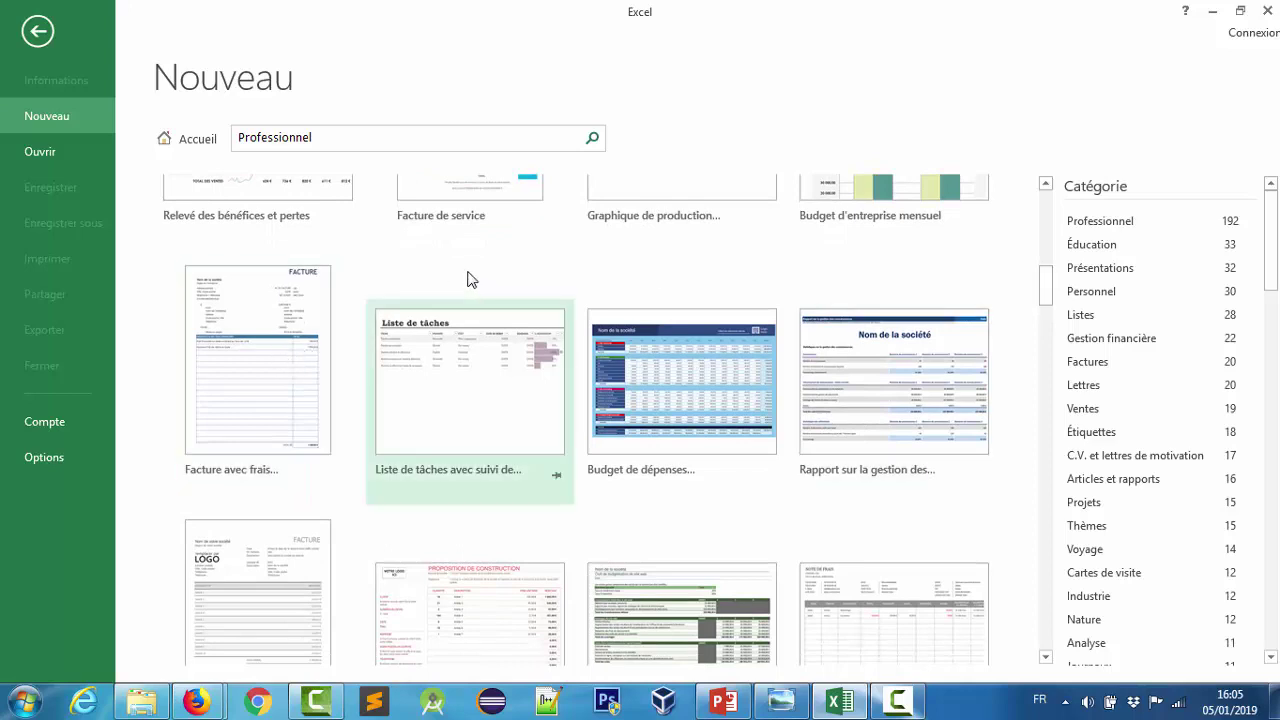
{"action": "left_click", "coordinate": [287, 356]}
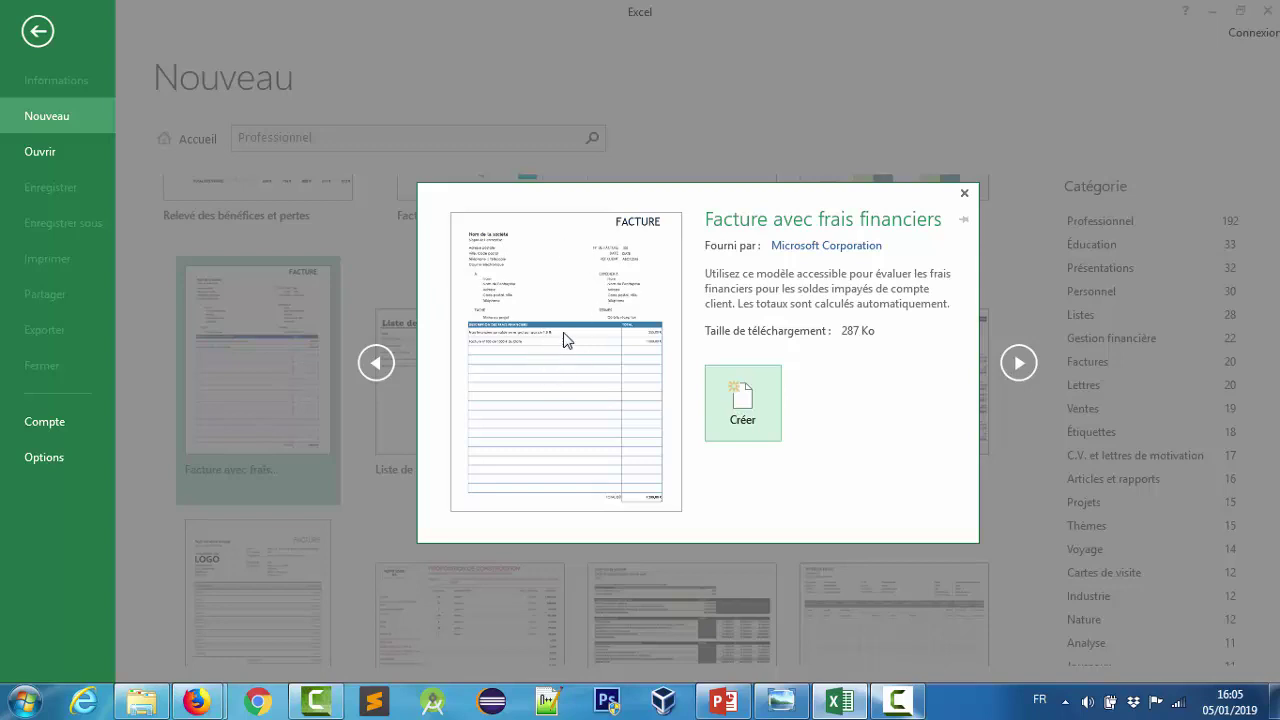
{"action": "left_click", "coordinate": [743, 407]}
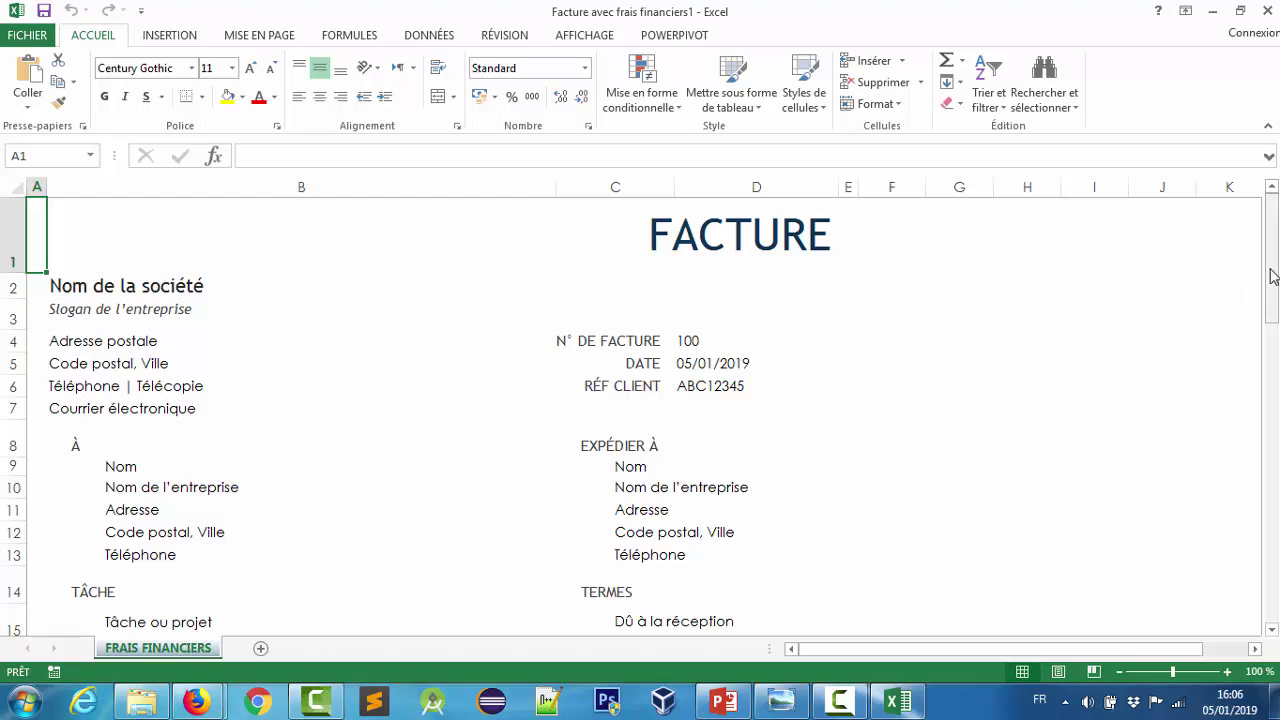
- Examine the invoice template's number, date and client reference cells and the rest of the sheet
{"action": "left_click_drag", "start_coordinate": [1272, 276], "coordinate": [1273, 272]}
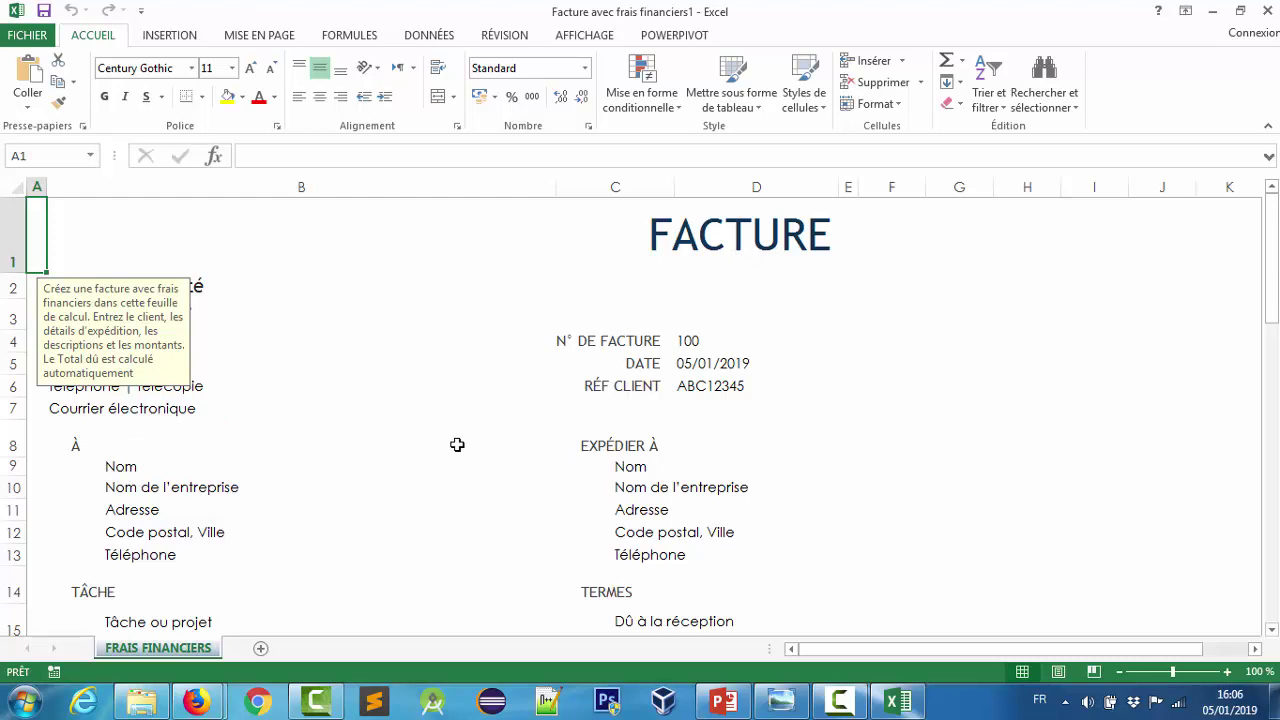
{"action": "left_click", "coordinate": [703, 344]}
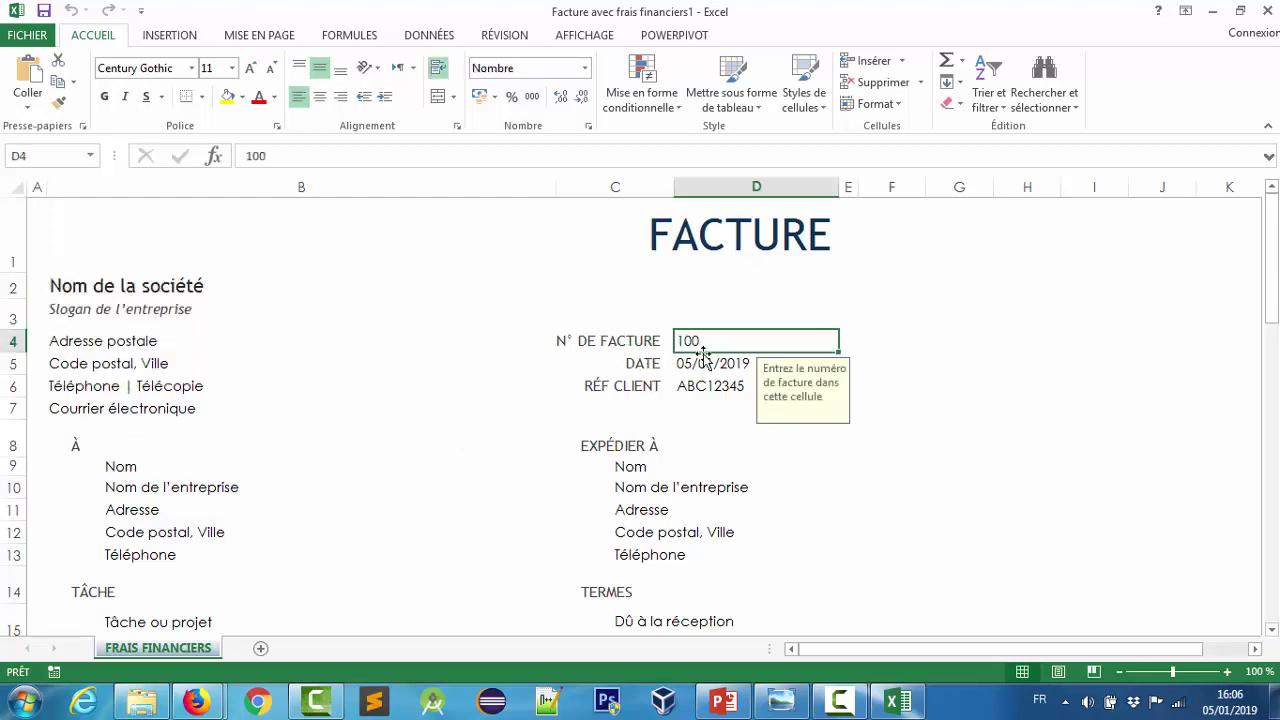
{"action": "left_click", "coordinate": [702, 366]}
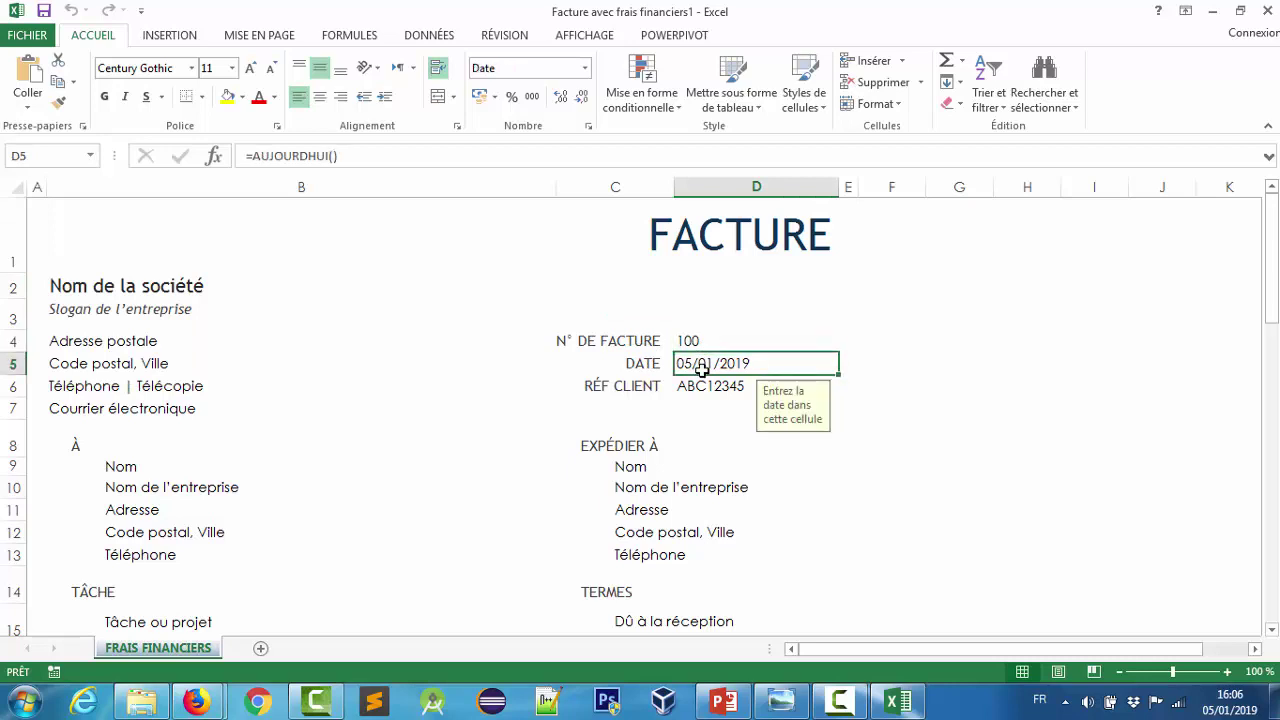
{"action": "left_click", "coordinate": [695, 395]}
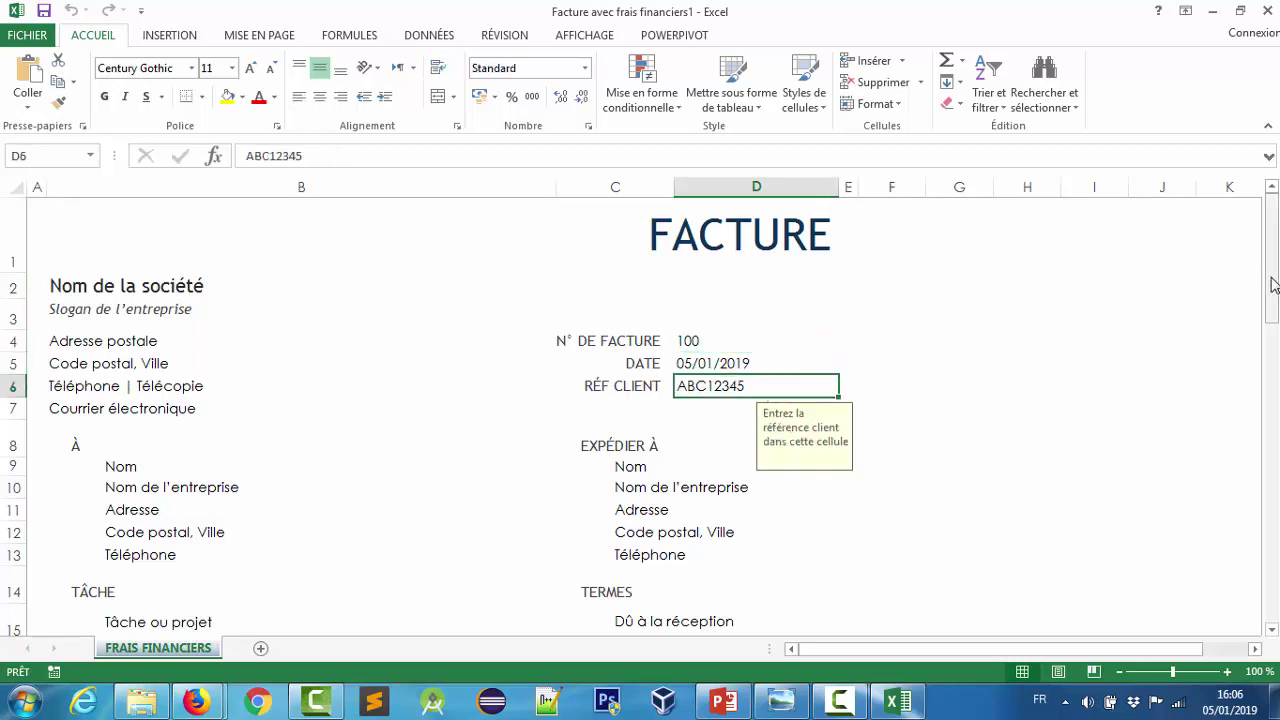
{"action": "left_click_drag", "start_coordinate": [1273, 285], "coordinate": [1249, 267]}
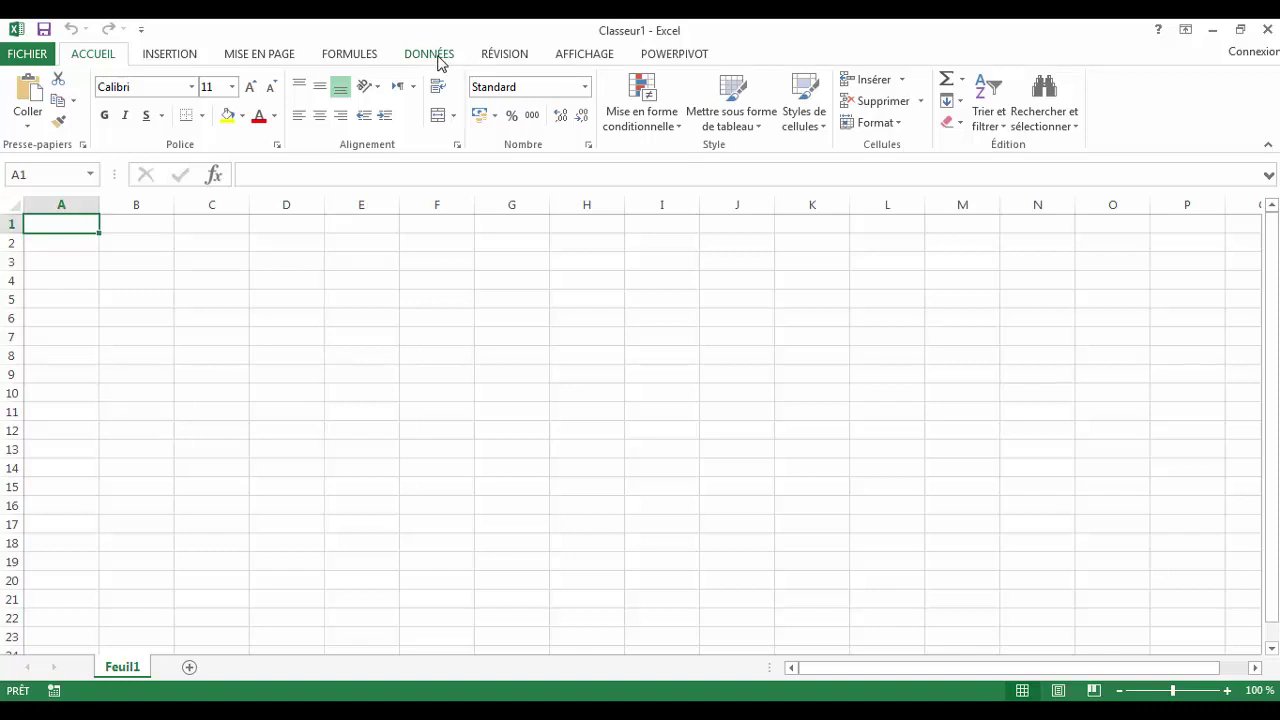
- Start importing the text file venteMateriel.txt from the Bureau folder into the blank workbook
{"action": "left_click", "coordinate": [438, 58]}
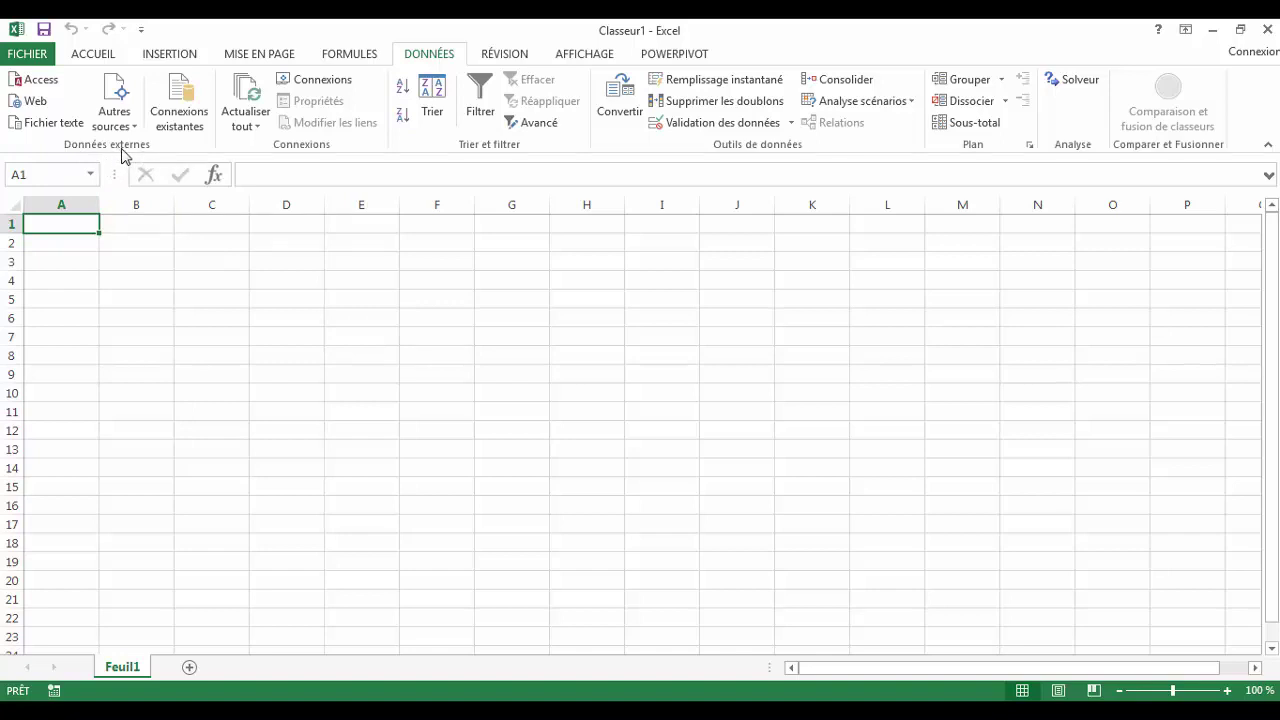
{"action": "left_click", "coordinate": [27, 125]}
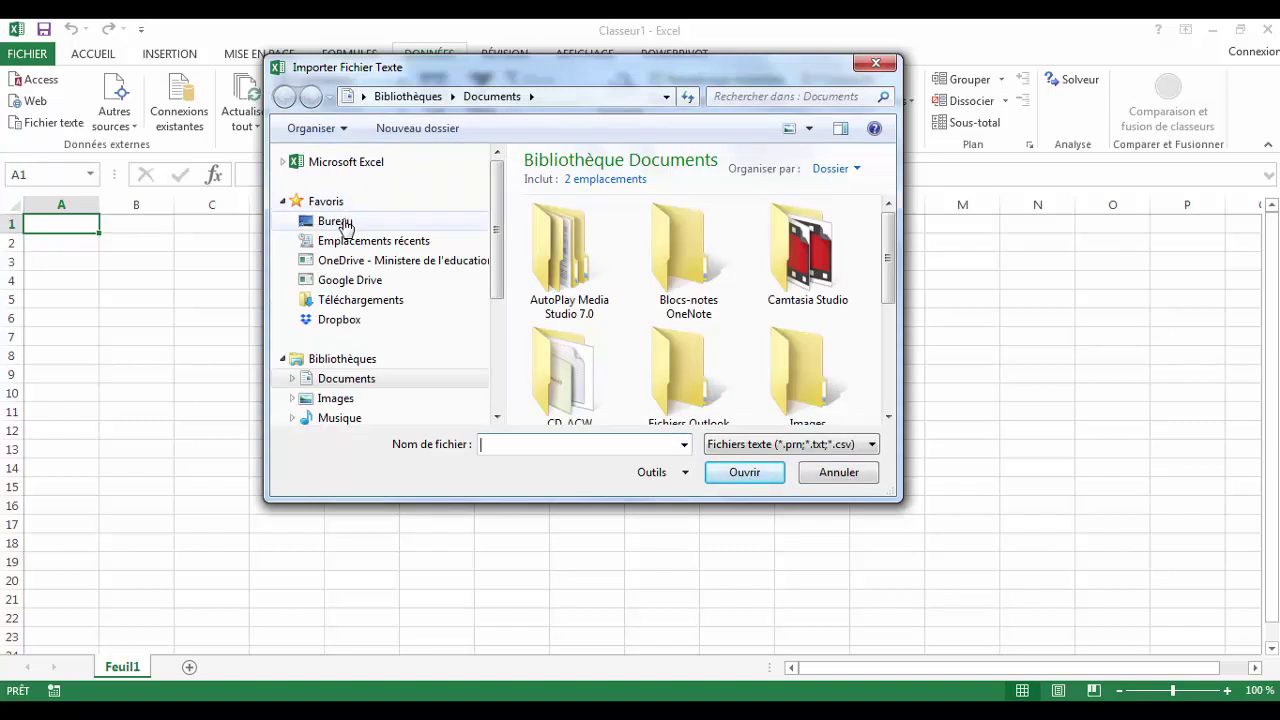
{"action": "left_click", "coordinate": [344, 223]}
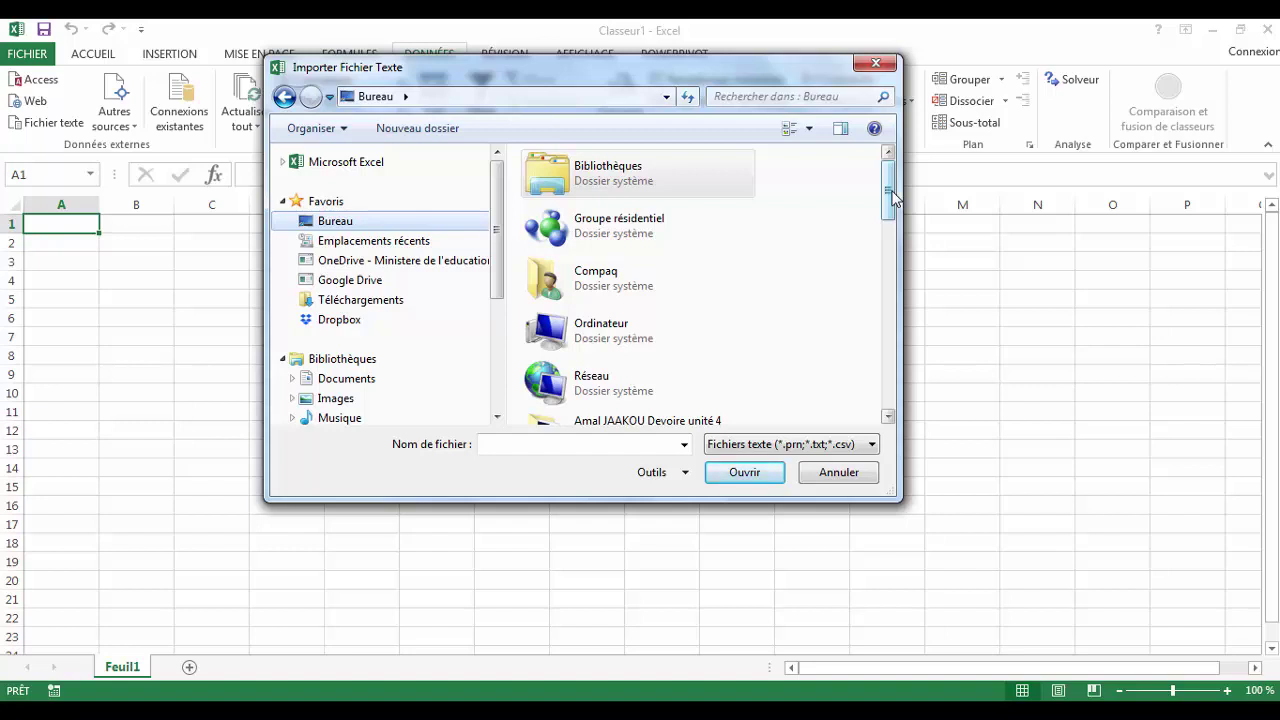
{"action": "left_click_drag", "start_coordinate": [893, 197], "coordinate": [895, 407]}
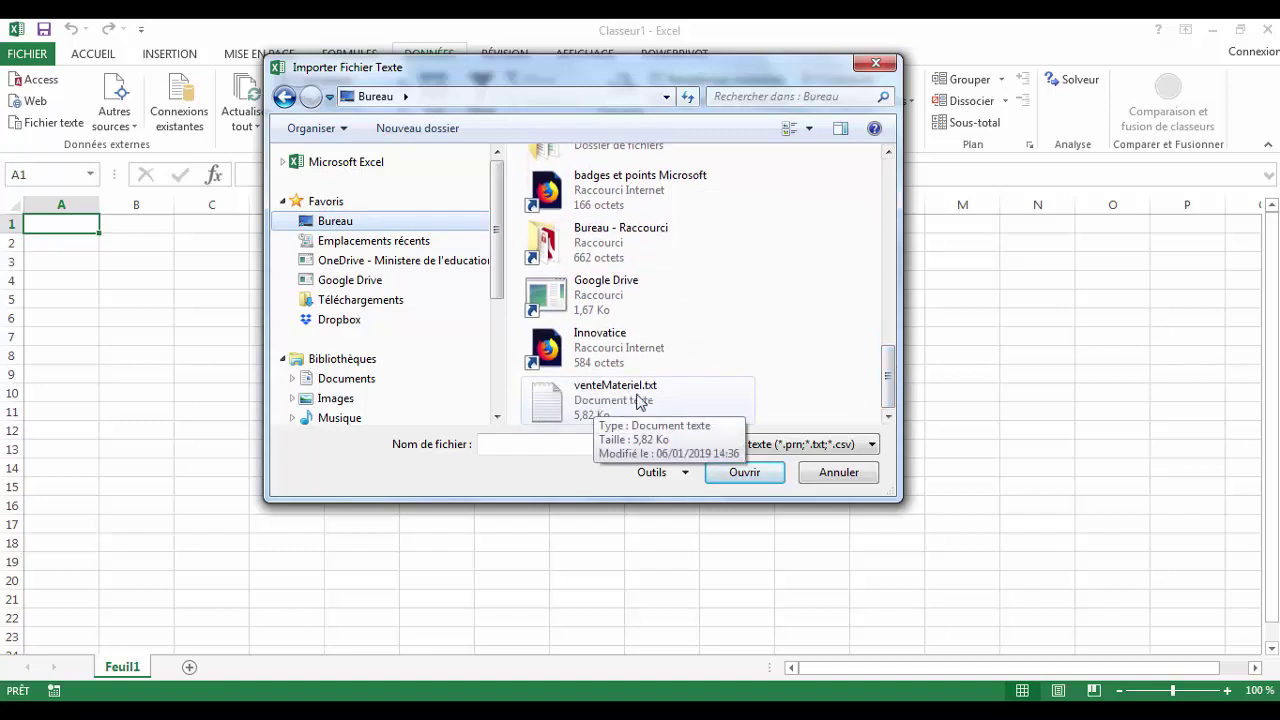
{"action": "left_click", "coordinate": [547, 415]}
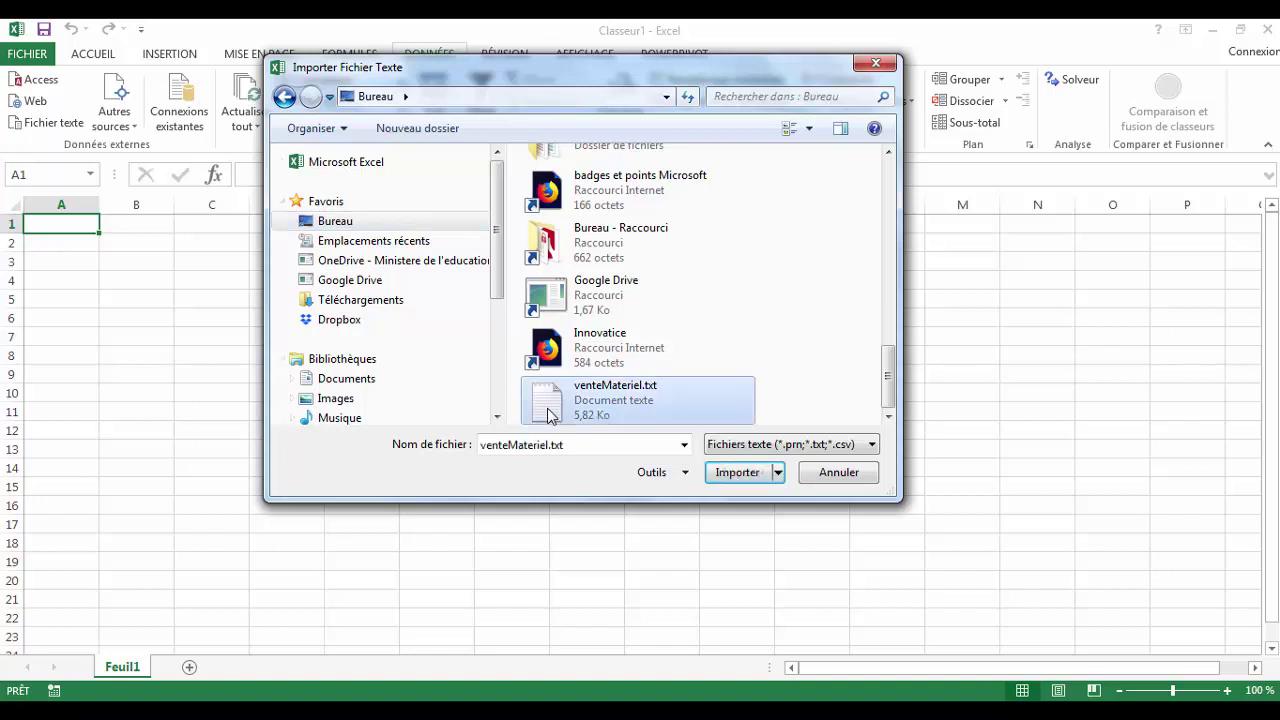
{"action": "left_click", "coordinate": [745, 475]}
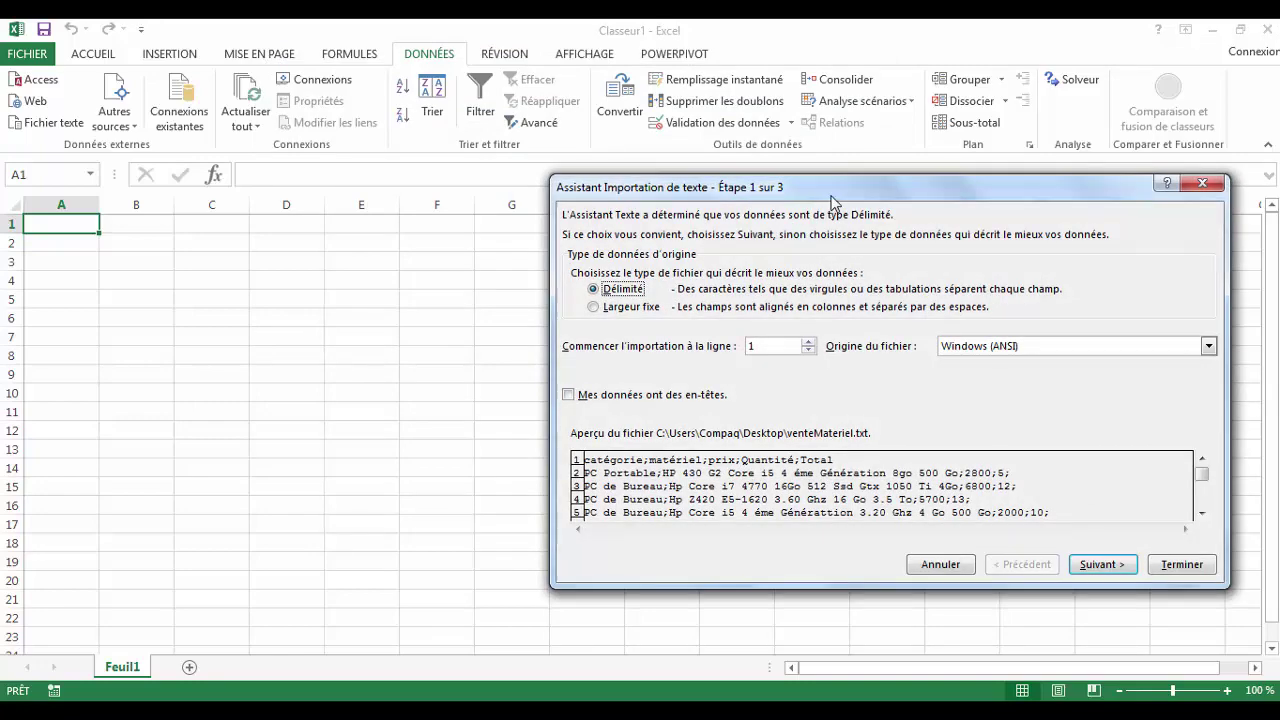
- Mark the text data as having headers and use Point-virgule instead of Tabulation as the separator
{"action": "left_click_drag", "start_coordinate": [830, 200], "coordinate": [589, 182]}
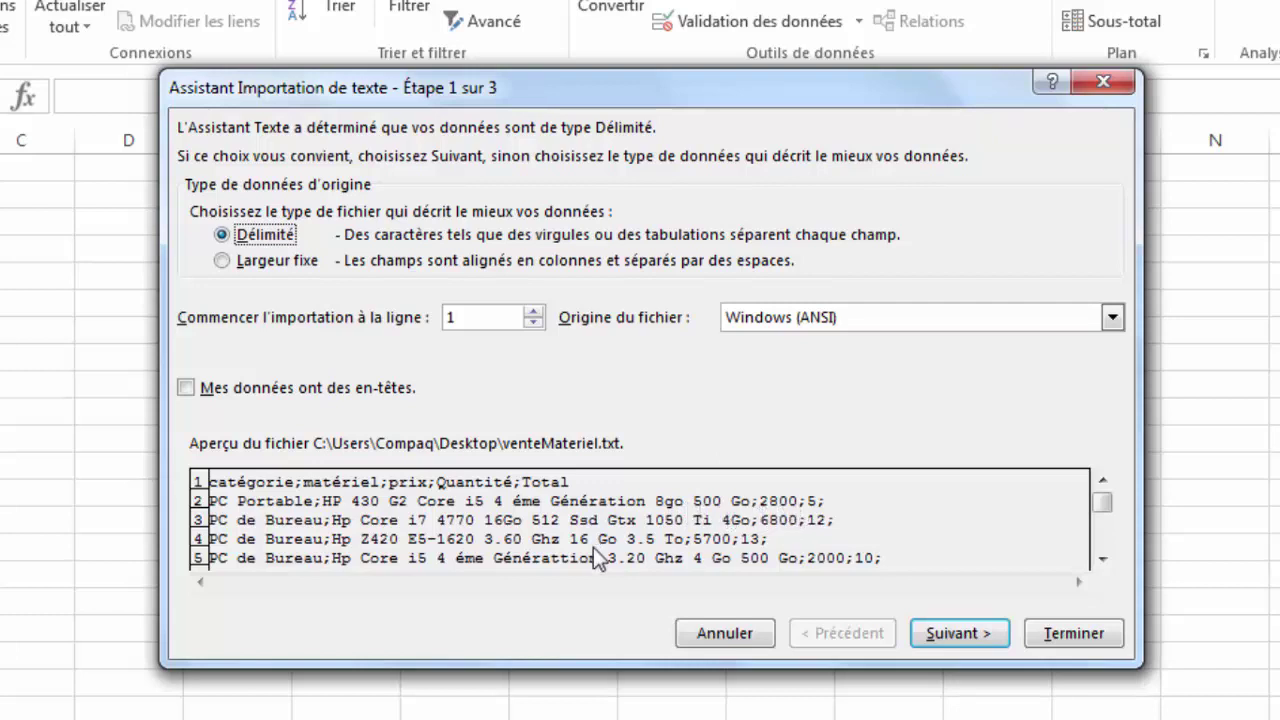
{"action": "left_click", "coordinate": [187, 395]}
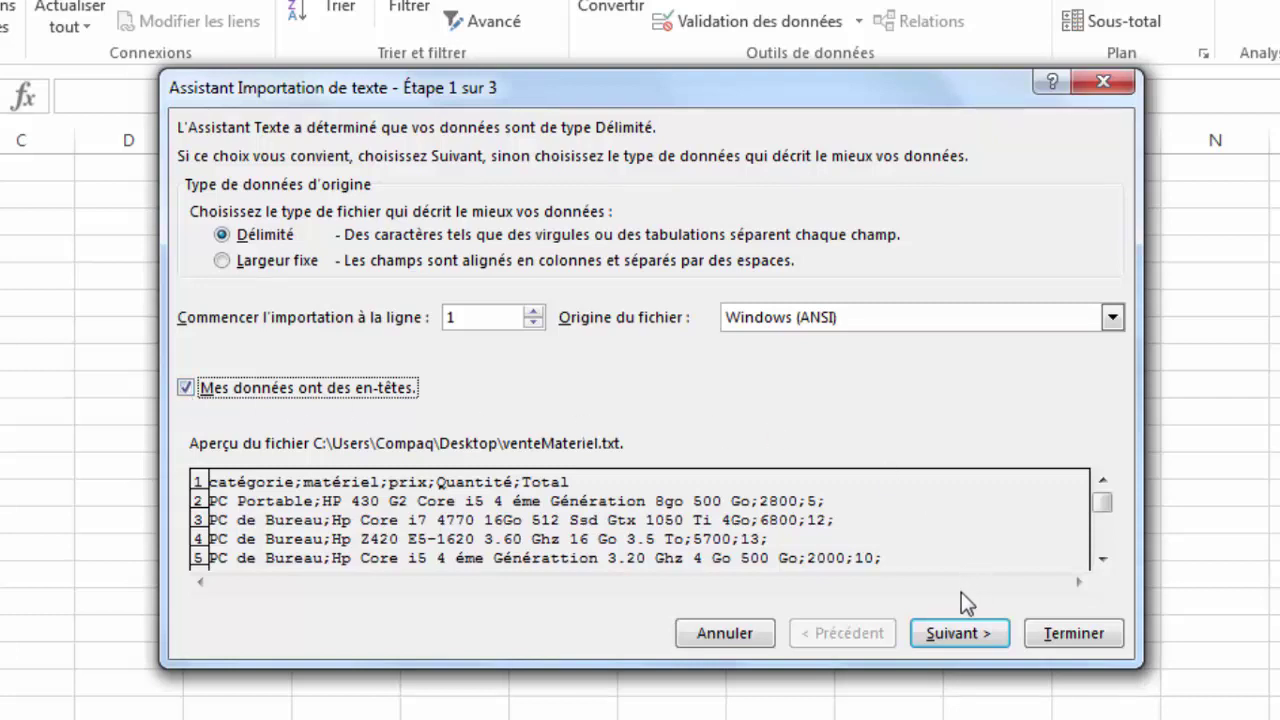
{"action": "left_click", "coordinate": [945, 640]}
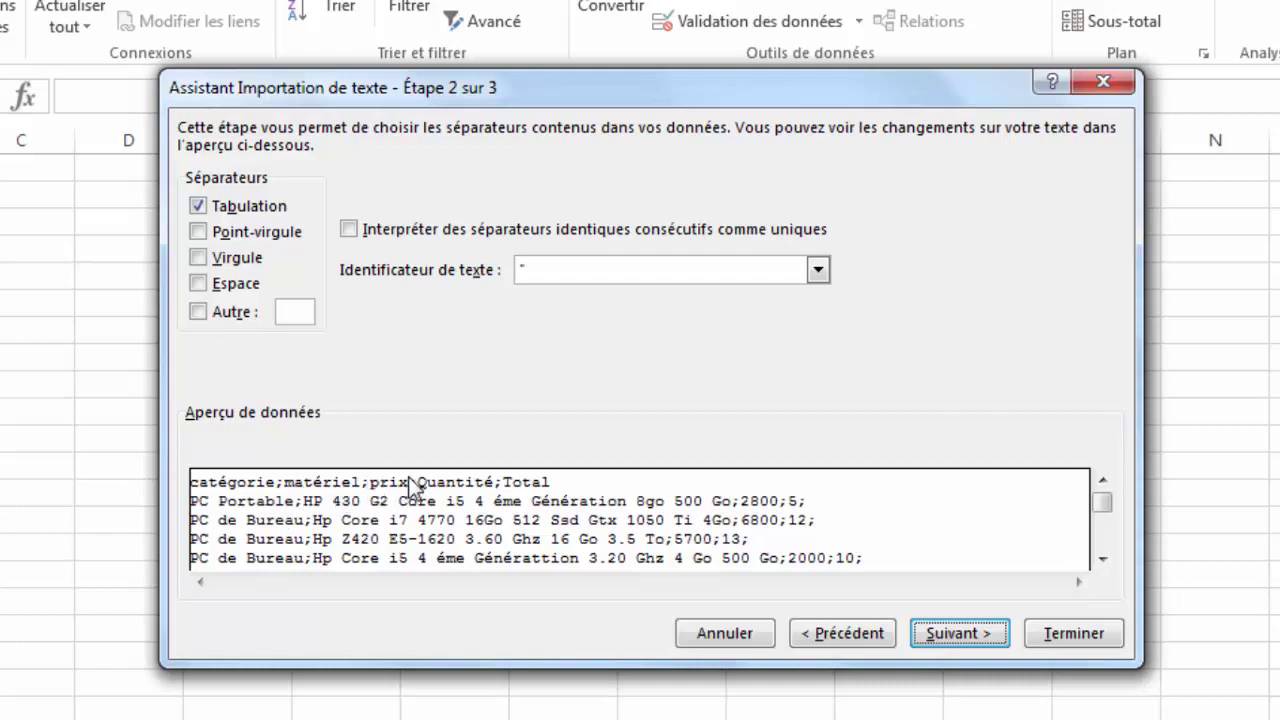
{"action": "left_click", "coordinate": [198, 232]}
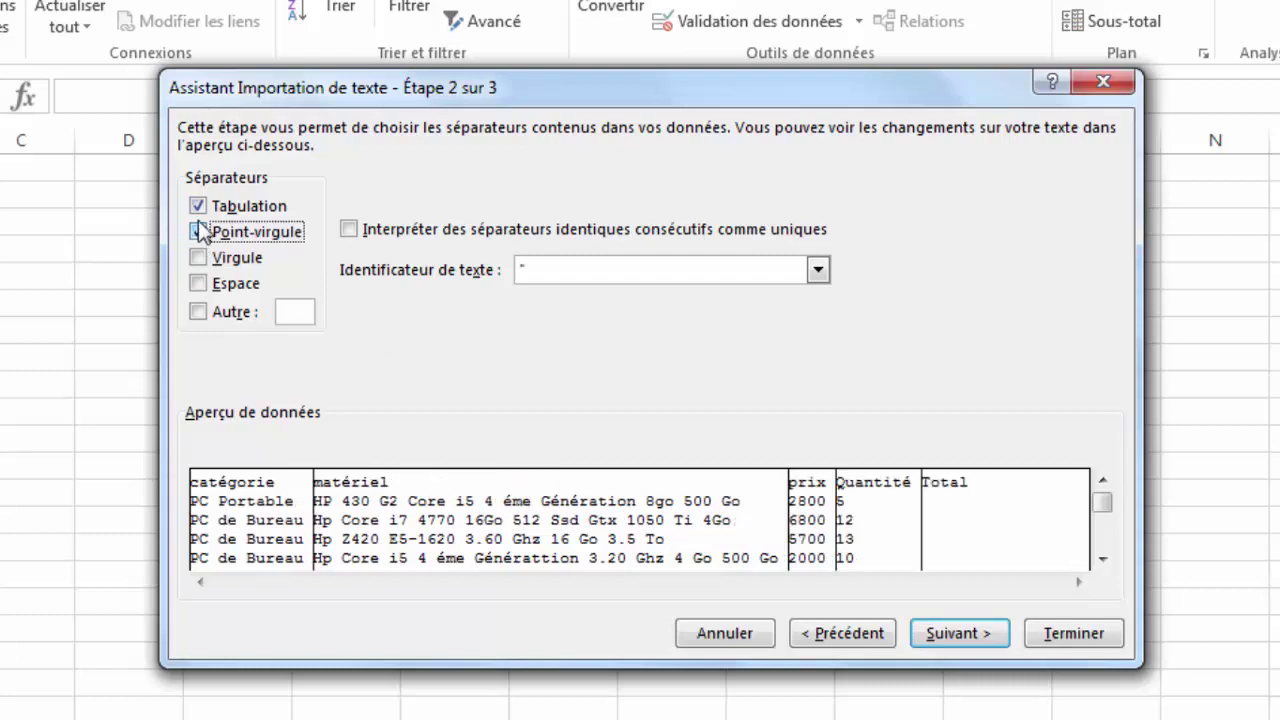
{"action": "left_click", "coordinate": [199, 208]}
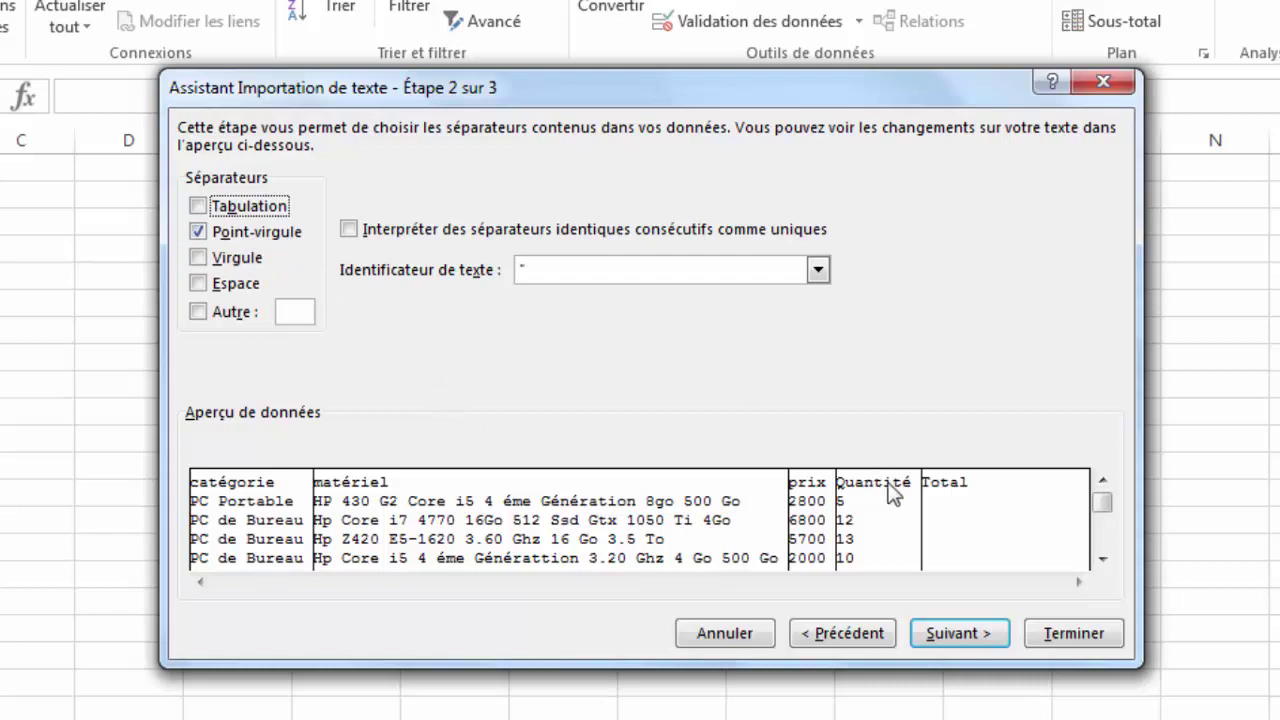
{"action": "left_click", "coordinate": [942, 635]}
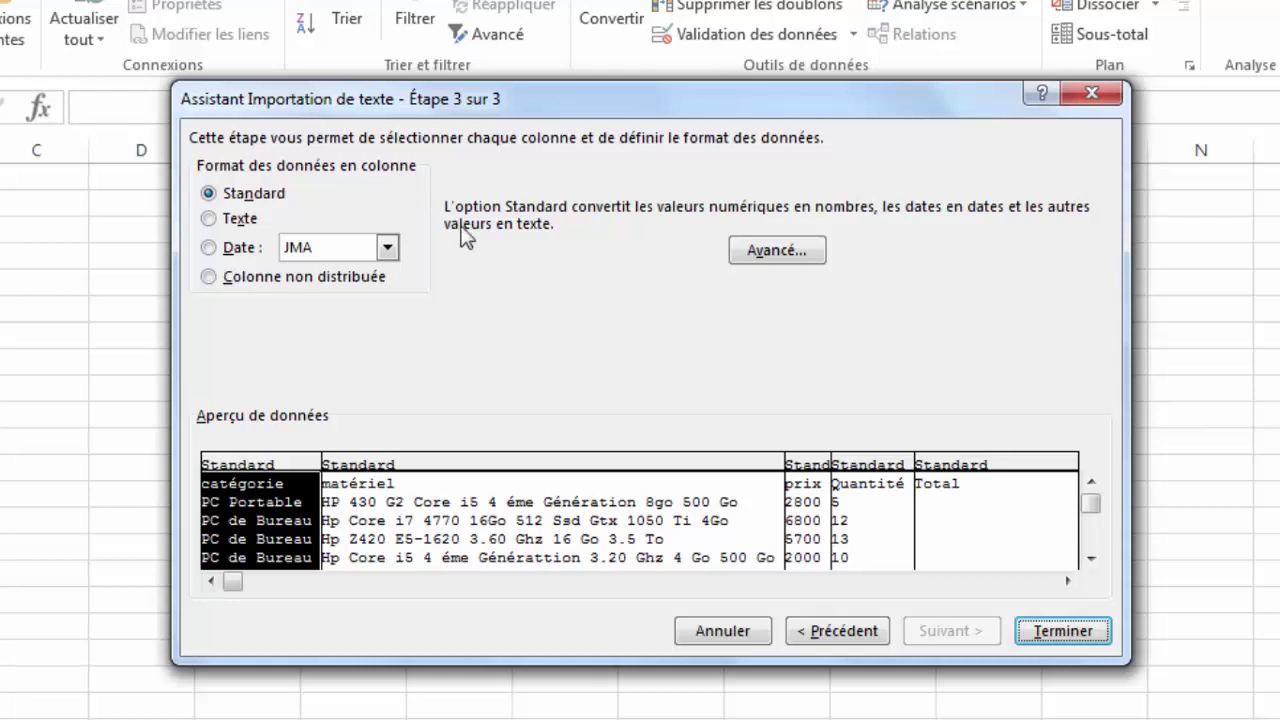
- Review the preview columns, keep the catégorie column as Standard, and import the data into the existing sheet at =$A$1
{"action": "left_click", "coordinate": [470, 467]}
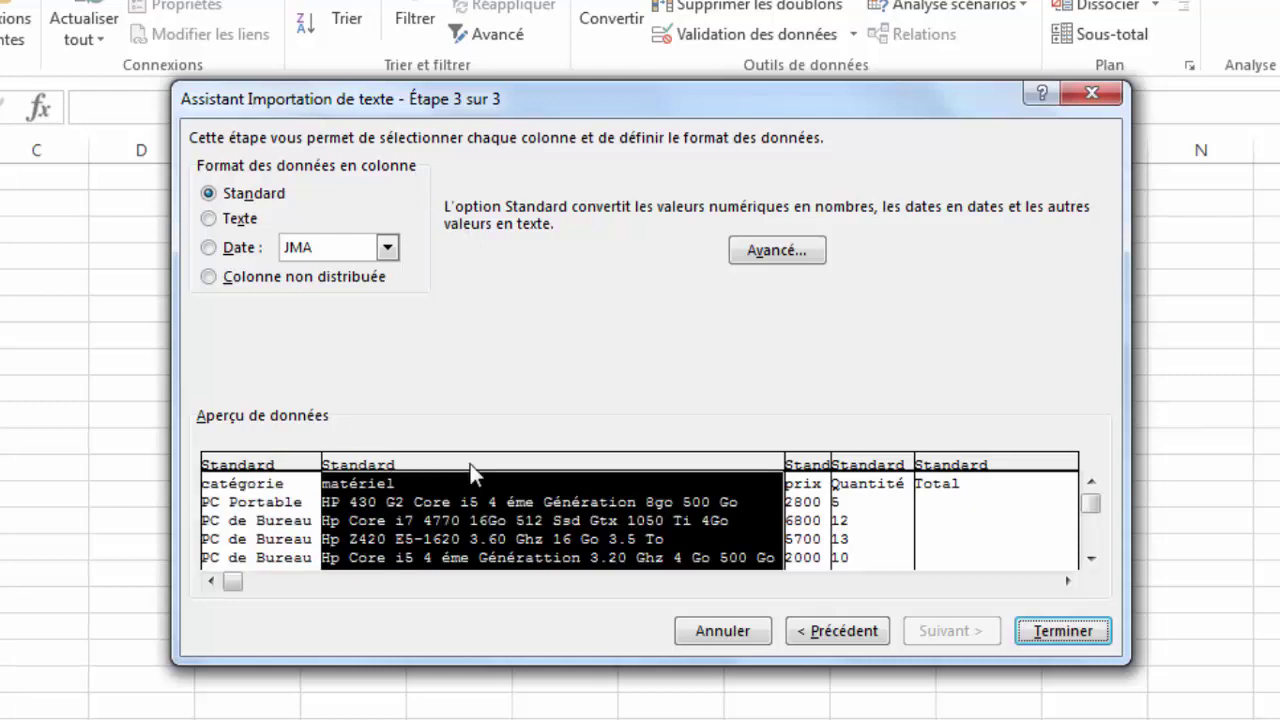
{"action": "left_click", "coordinate": [816, 466]}
{"action": "left_click", "coordinate": [866, 468]}
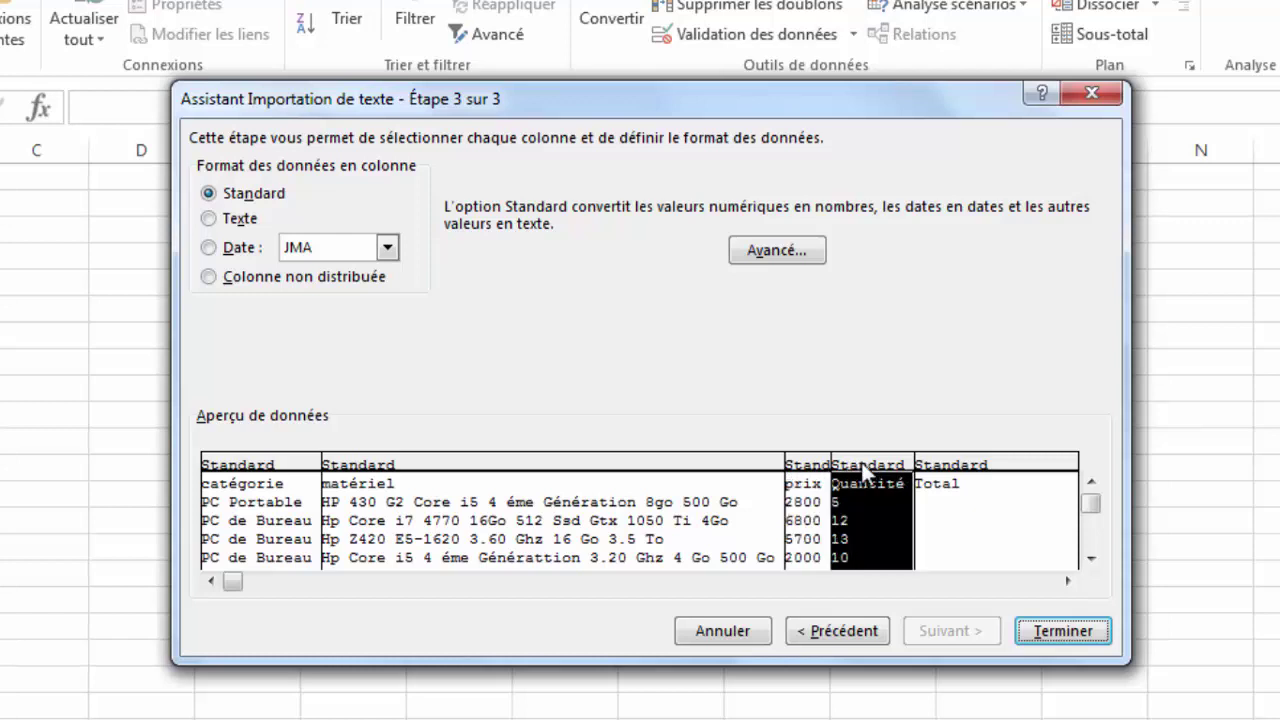
{"action": "left_click", "coordinate": [945, 467]}
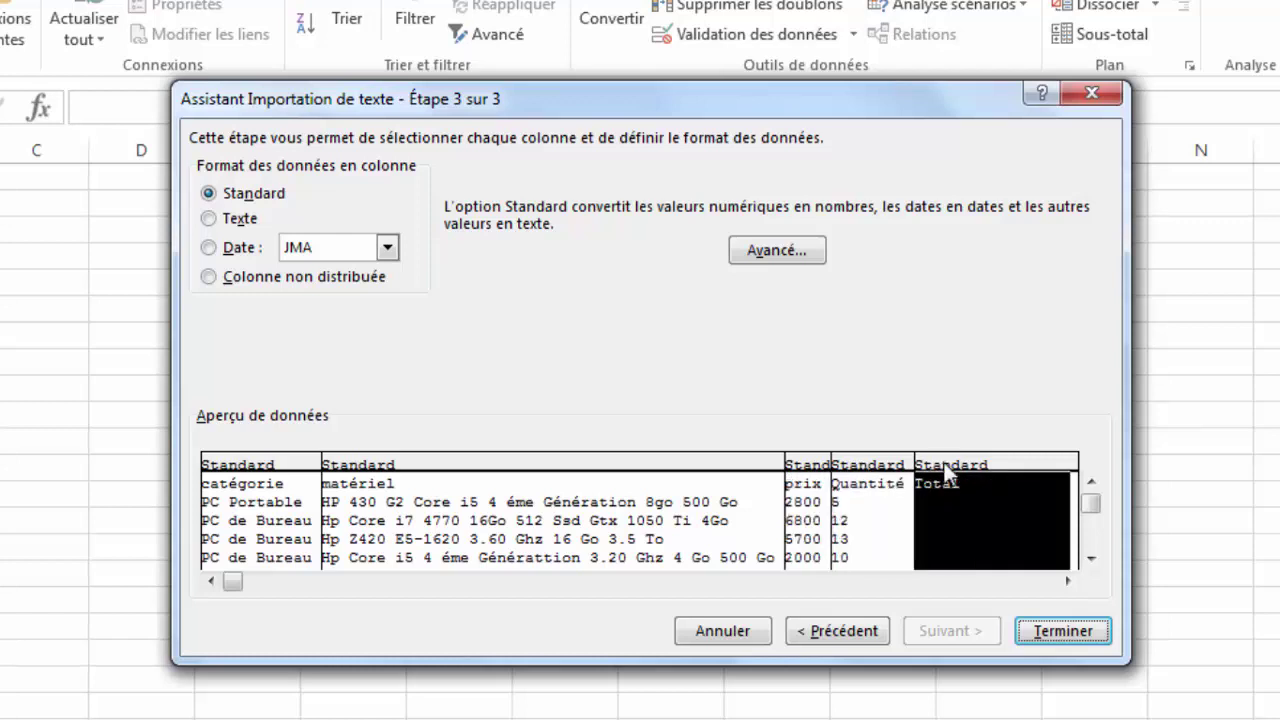
{"action": "left_click", "coordinate": [215, 468]}
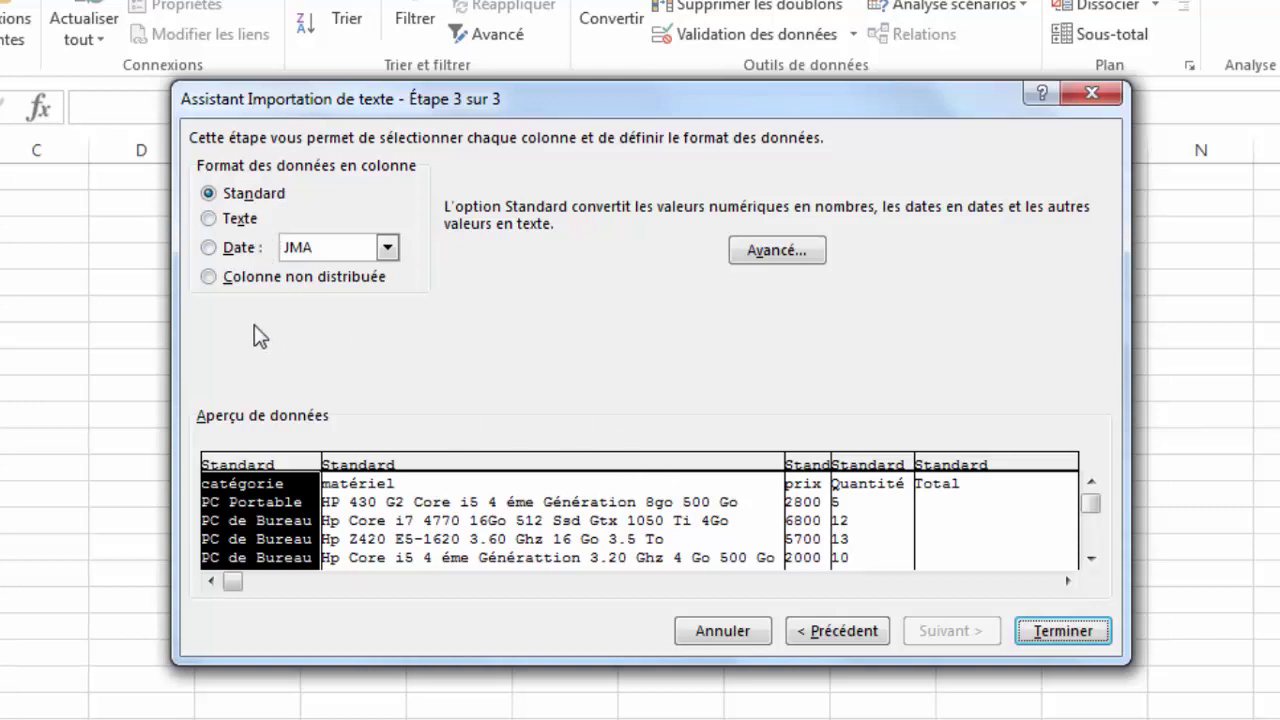
{"action": "left_click", "coordinate": [235, 195]}
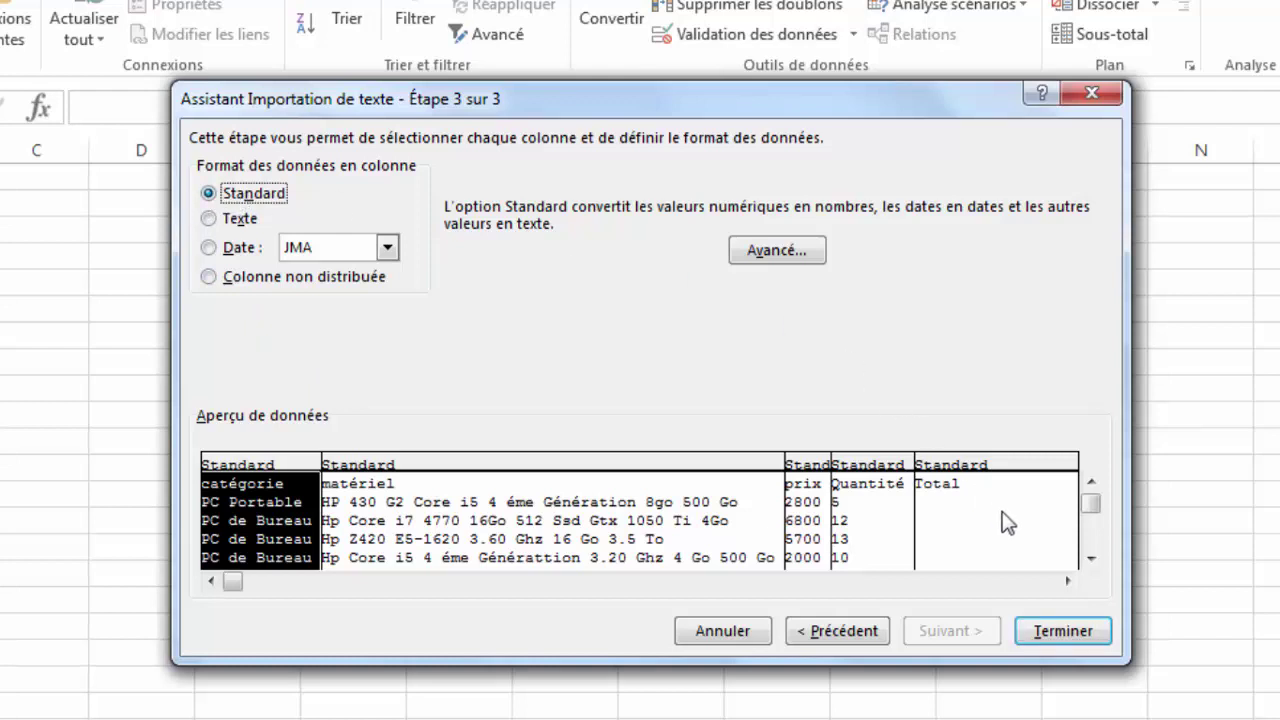
{"action": "left_click", "coordinate": [1065, 632]}
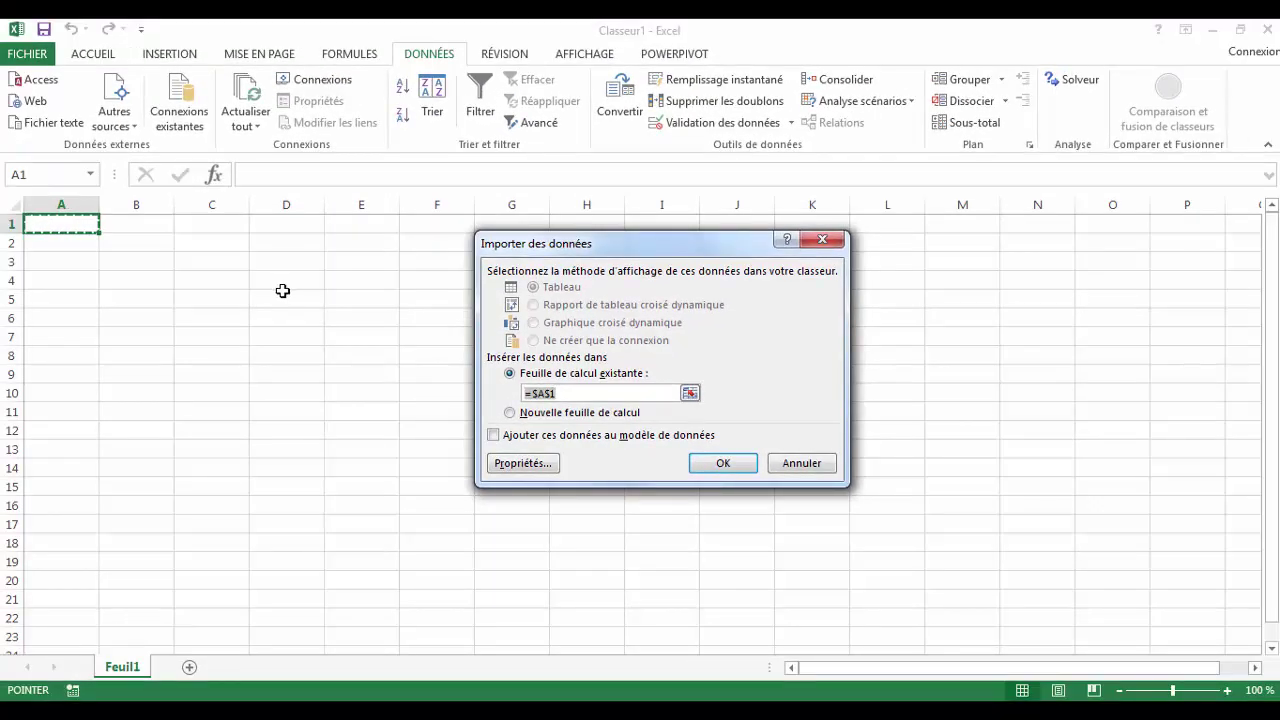
{"action": "left_click", "coordinate": [721, 470]}
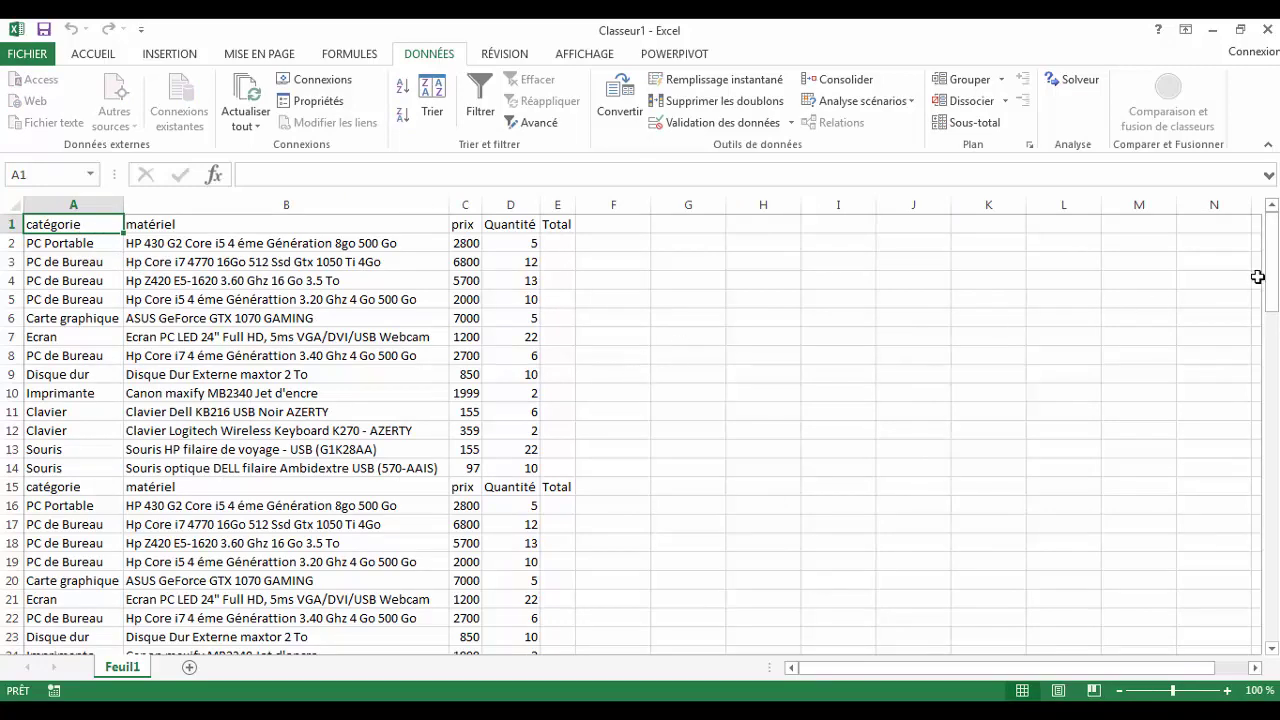
{"action": "left_click_drag", "start_coordinate": [1271, 285], "coordinate": [1226, 225]}
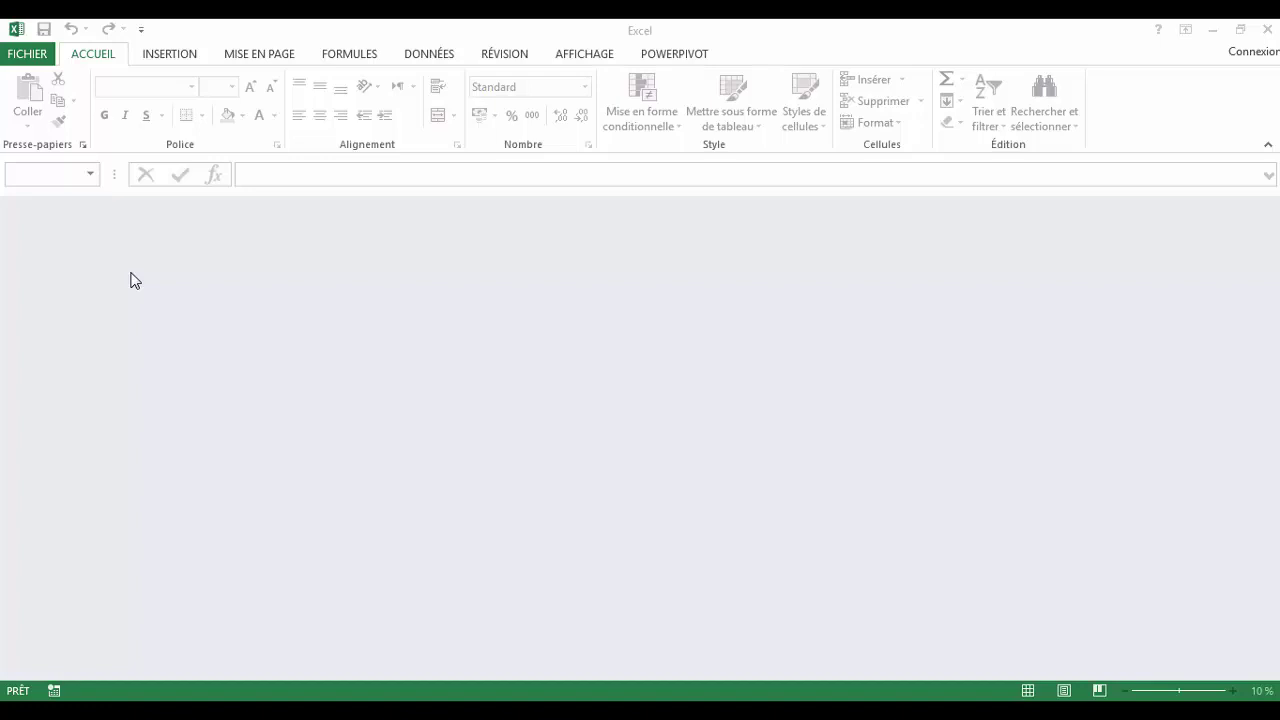
- Open the workbook Stock.ods from the Bureau subfolder mosPrepaExcel > Competence1 > Documents
{"action": "left_click", "coordinate": [28, 55]}
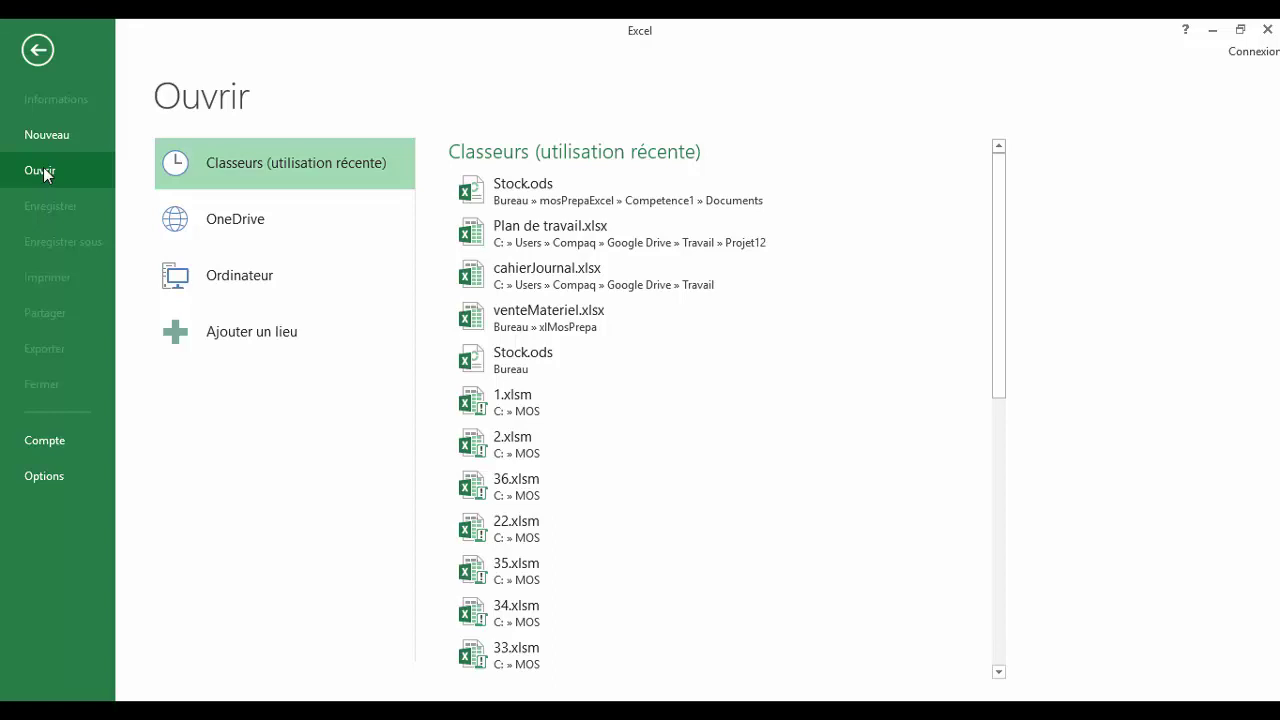
{"action": "left_click", "coordinate": [218, 279]}
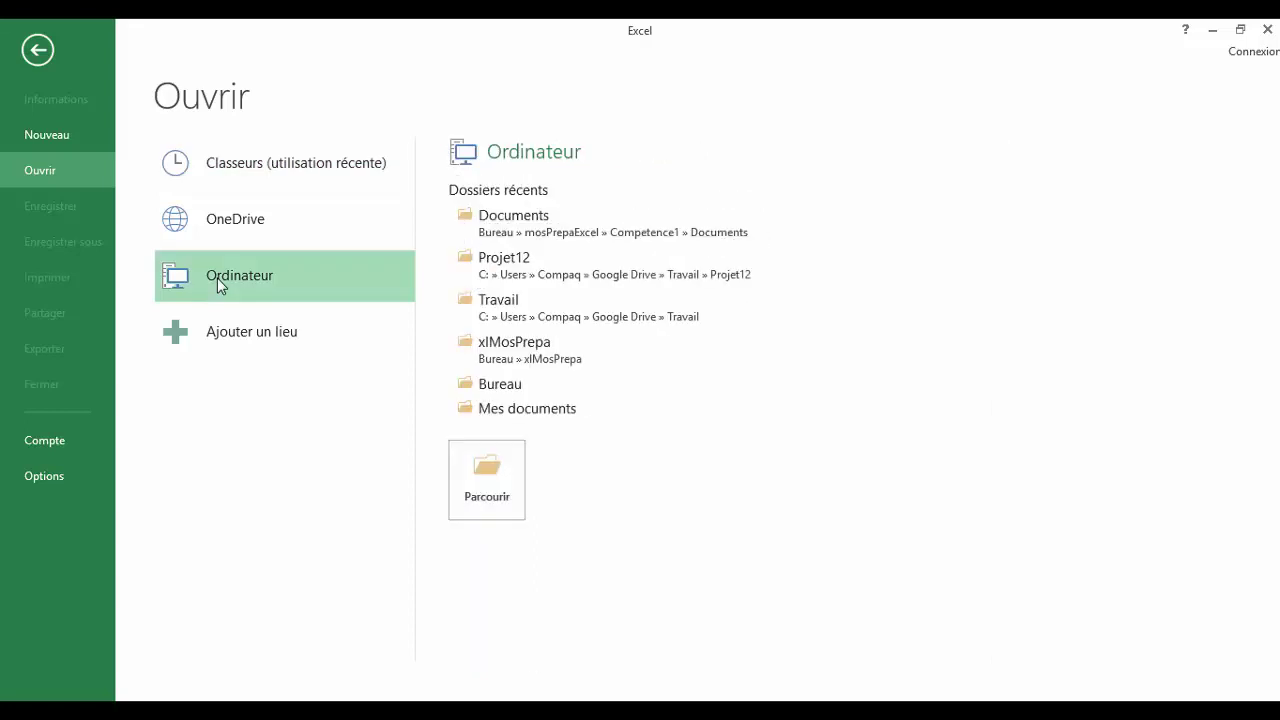
{"action": "left_click", "coordinate": [503, 389]}
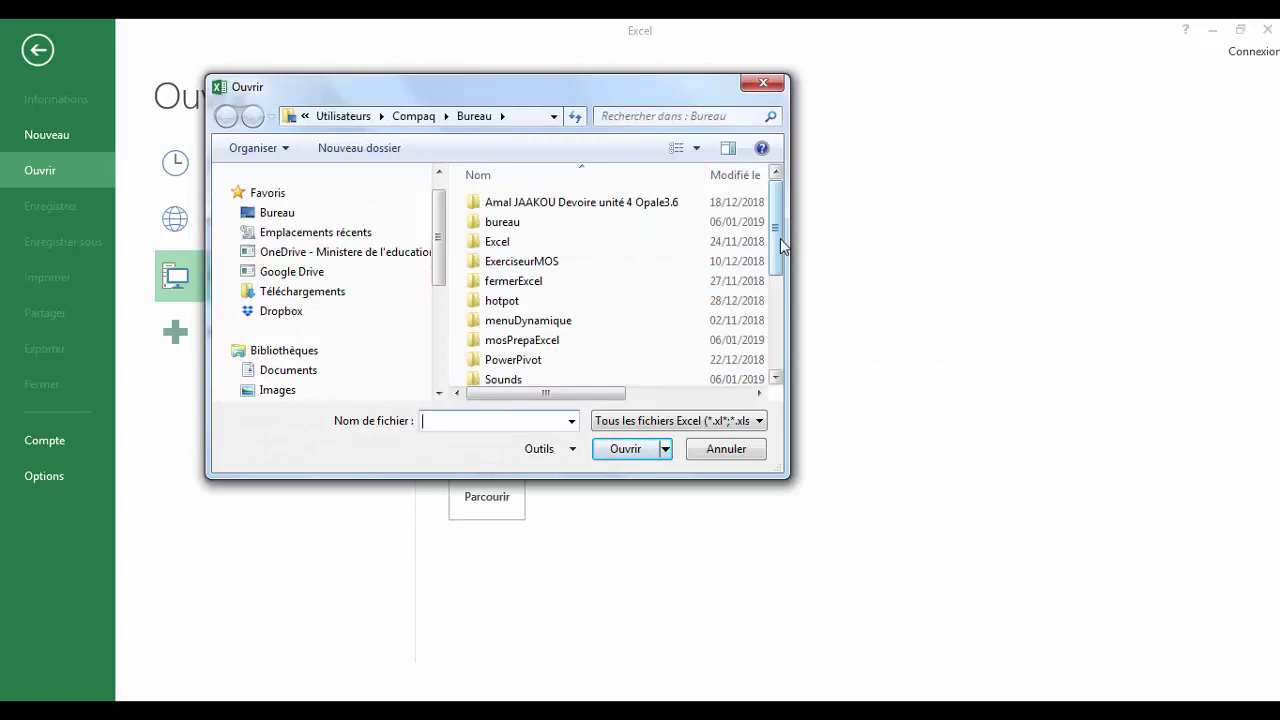
{"action": "double_click", "coordinate": [480, 345]}
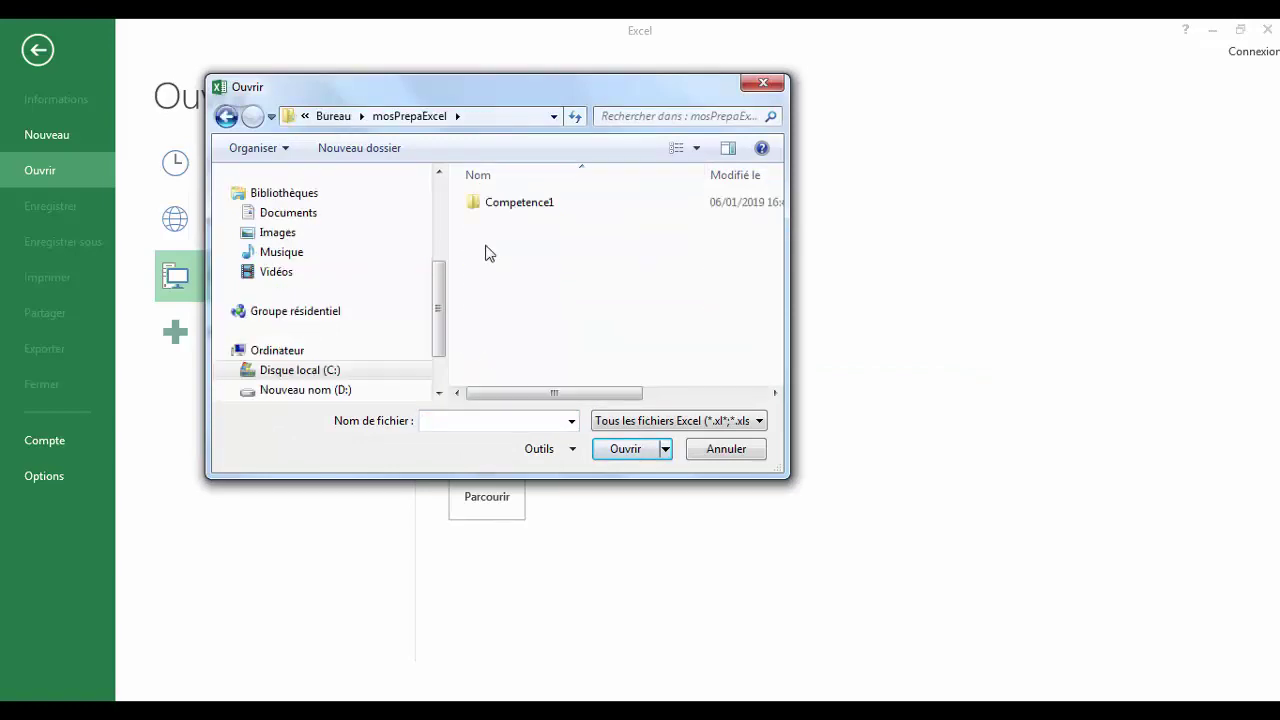
{"action": "double_click", "coordinate": [476, 203]}
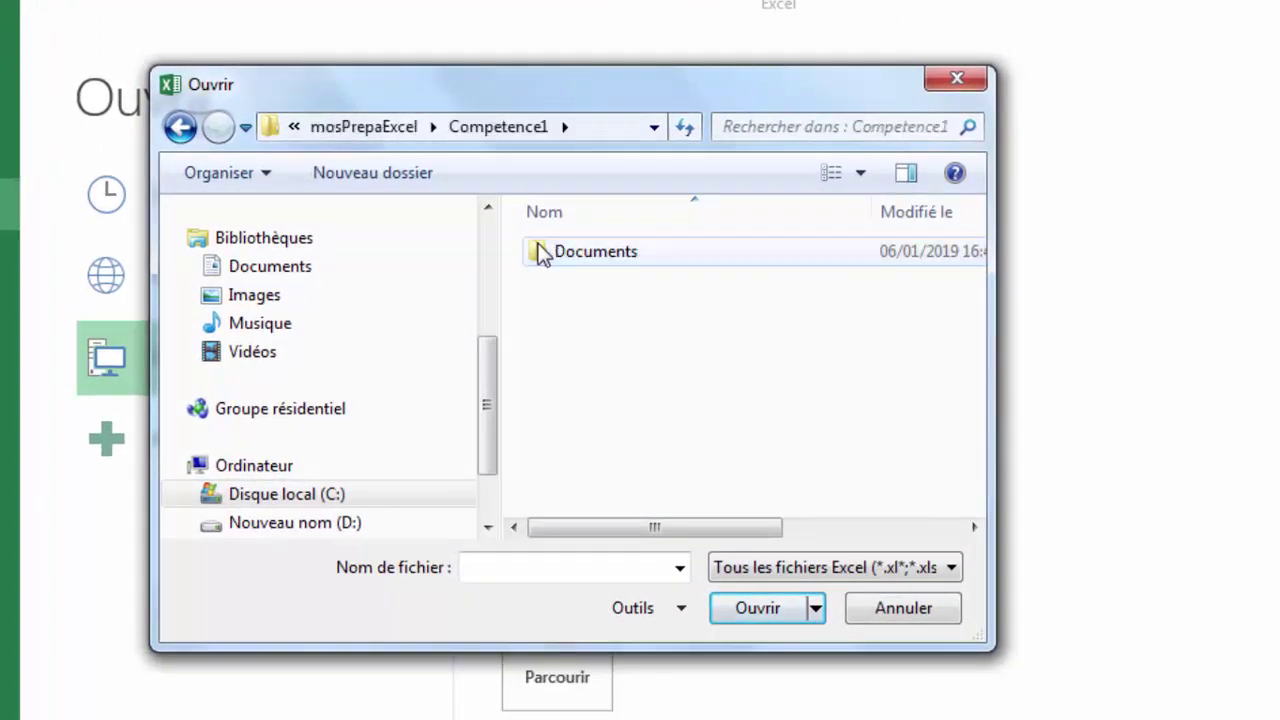
{"action": "double_click", "coordinate": [541, 253]}
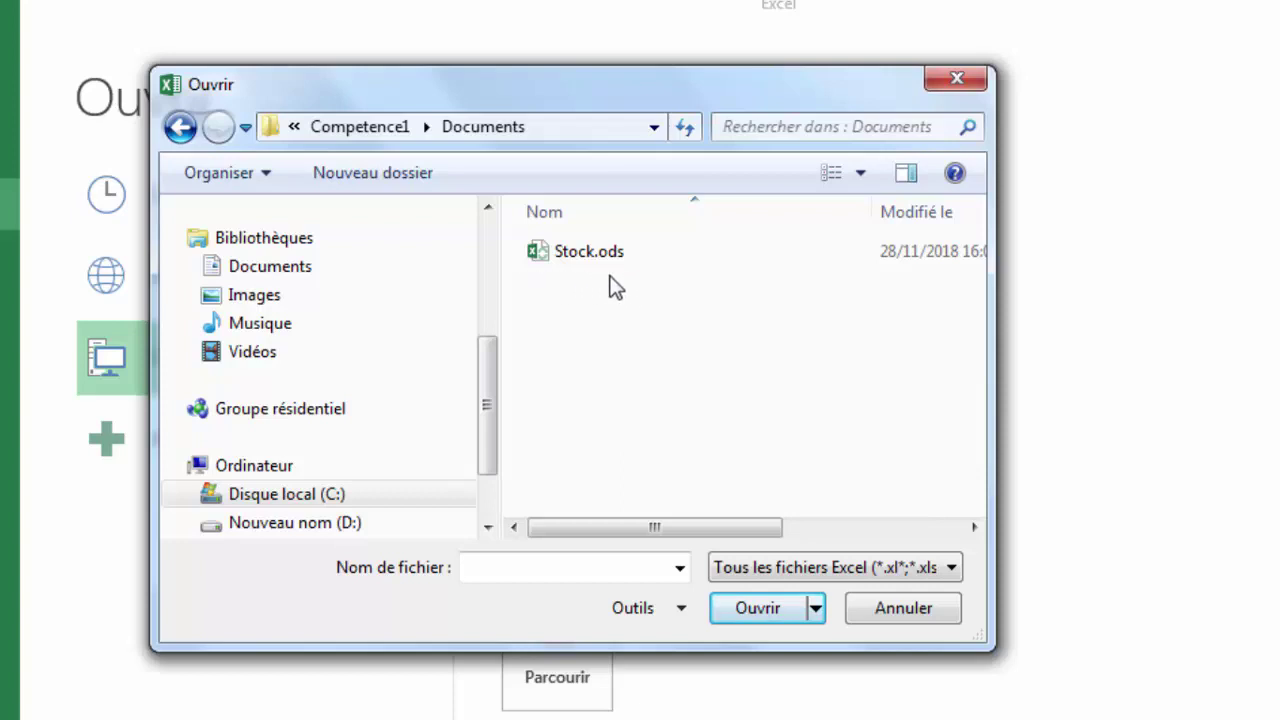
{"action": "left_click", "coordinate": [543, 258]}
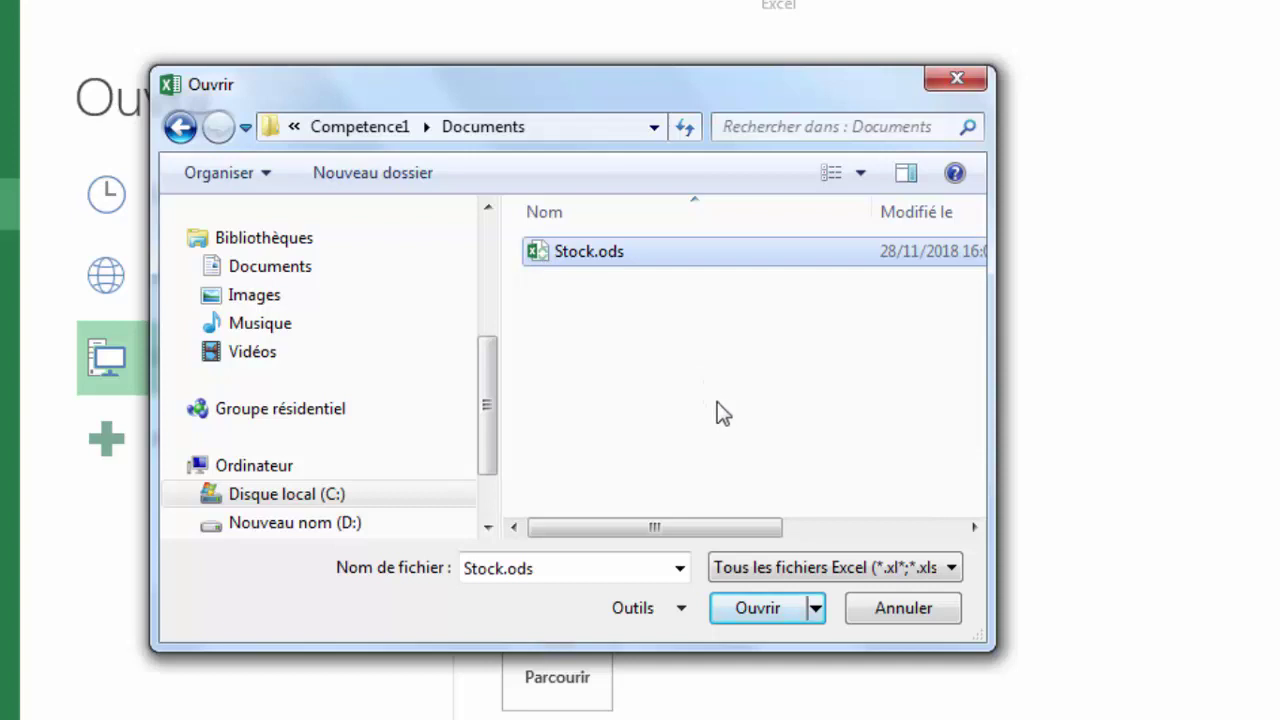
{"action": "left_click", "coordinate": [756, 608]}
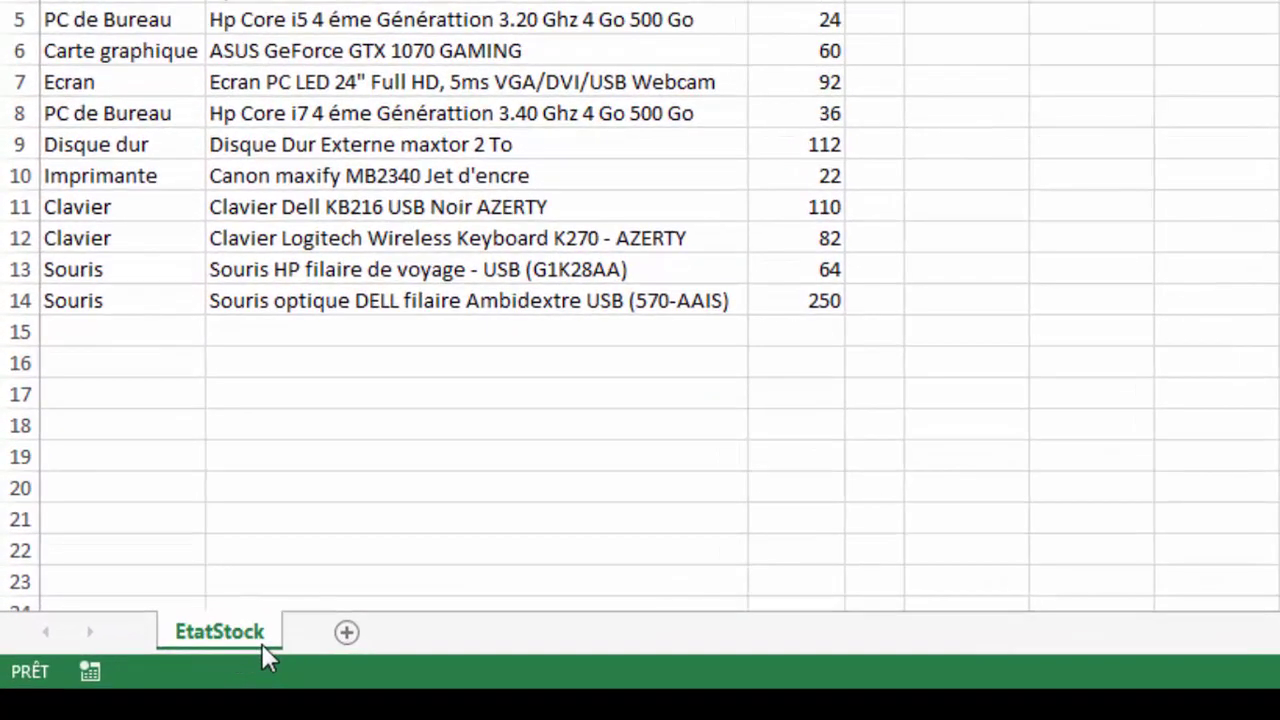
- Add a blank sheet after EtatStock, then view EtatStock and return to the new sheet
{"action": "left_click", "coordinate": [347, 632]}
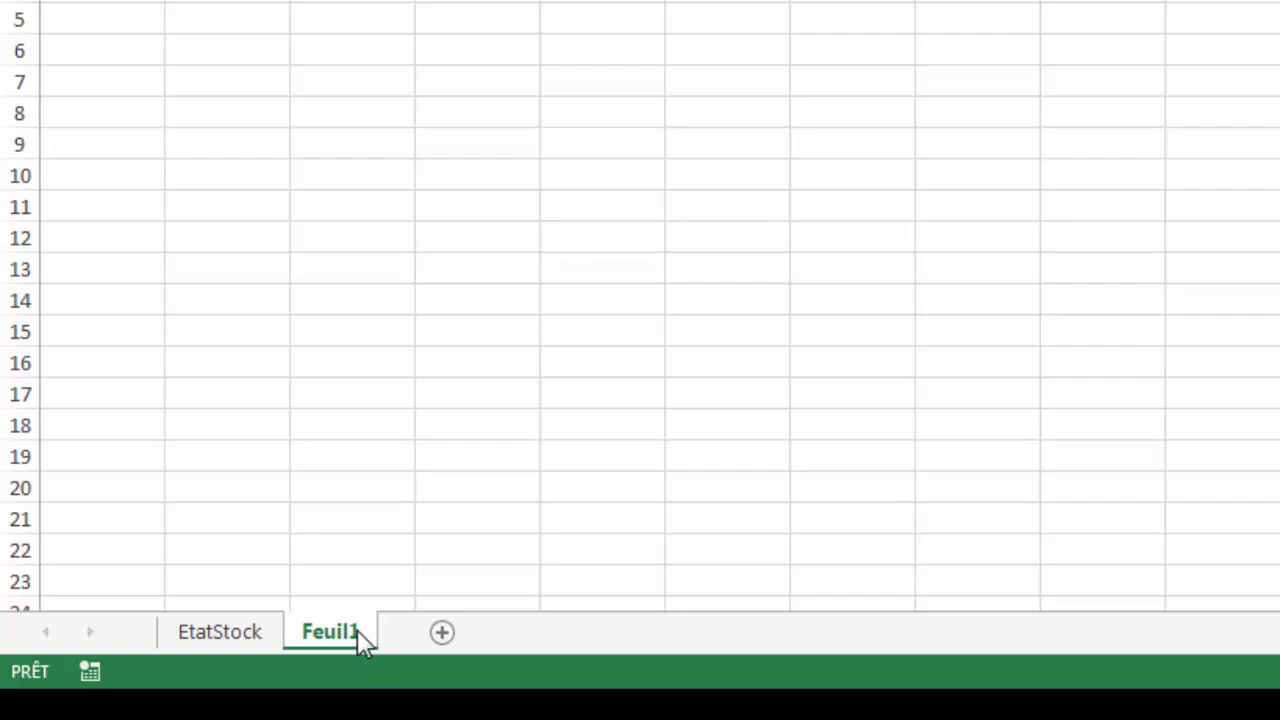
{"action": "left_click", "coordinate": [221, 632]}
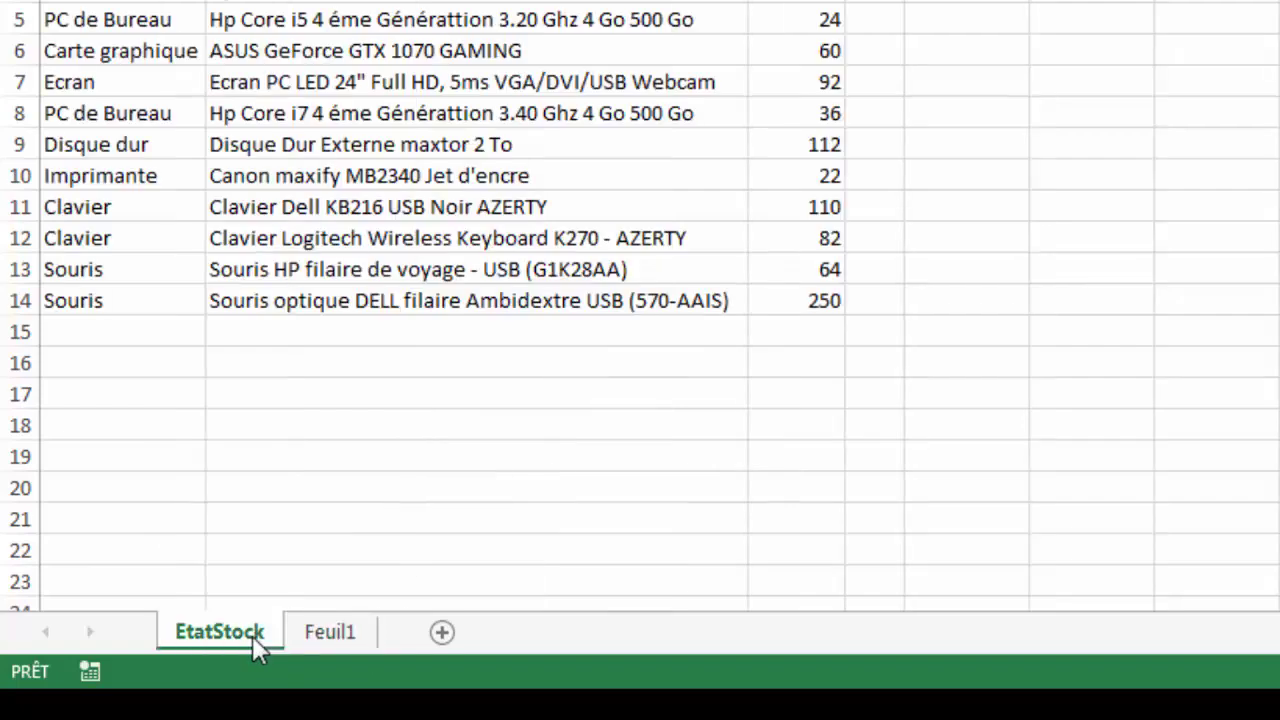
{"action": "left_click", "coordinate": [333, 640]}
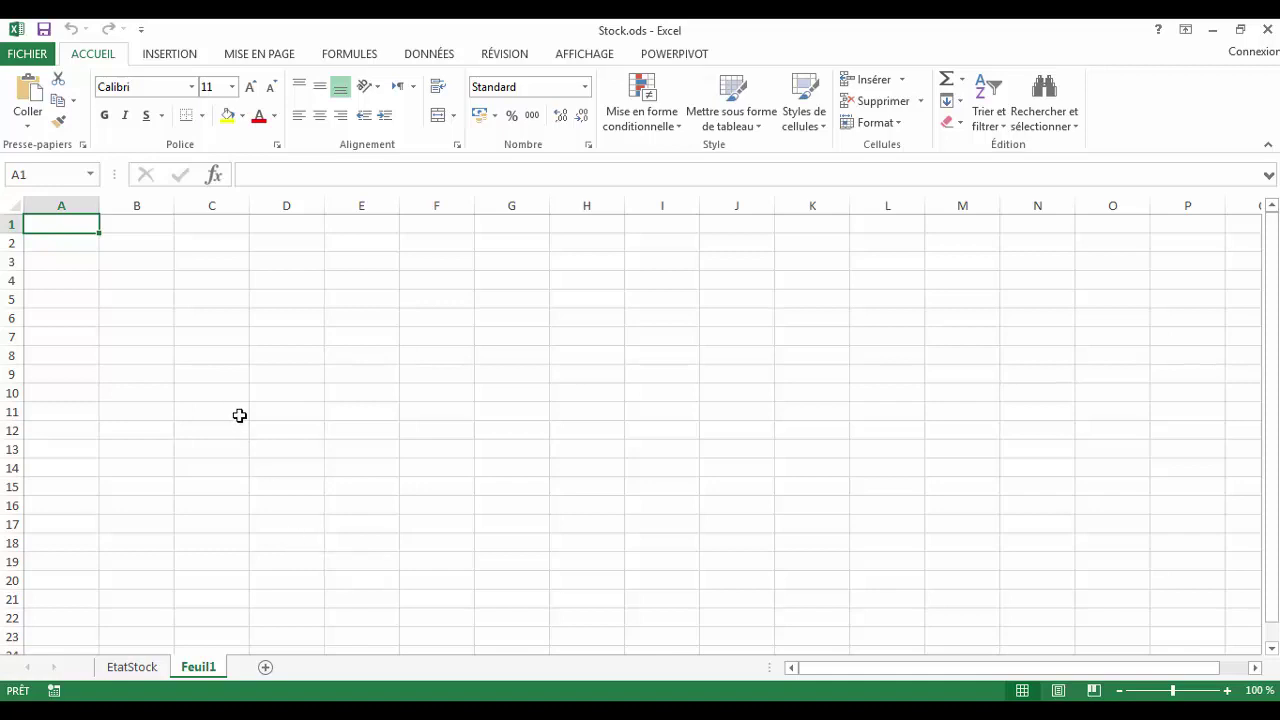
- Insert another blank sheet directly before Feuil1 in the Stock.ods workbook
{"action": "left_click", "coordinate": [170, 55]}
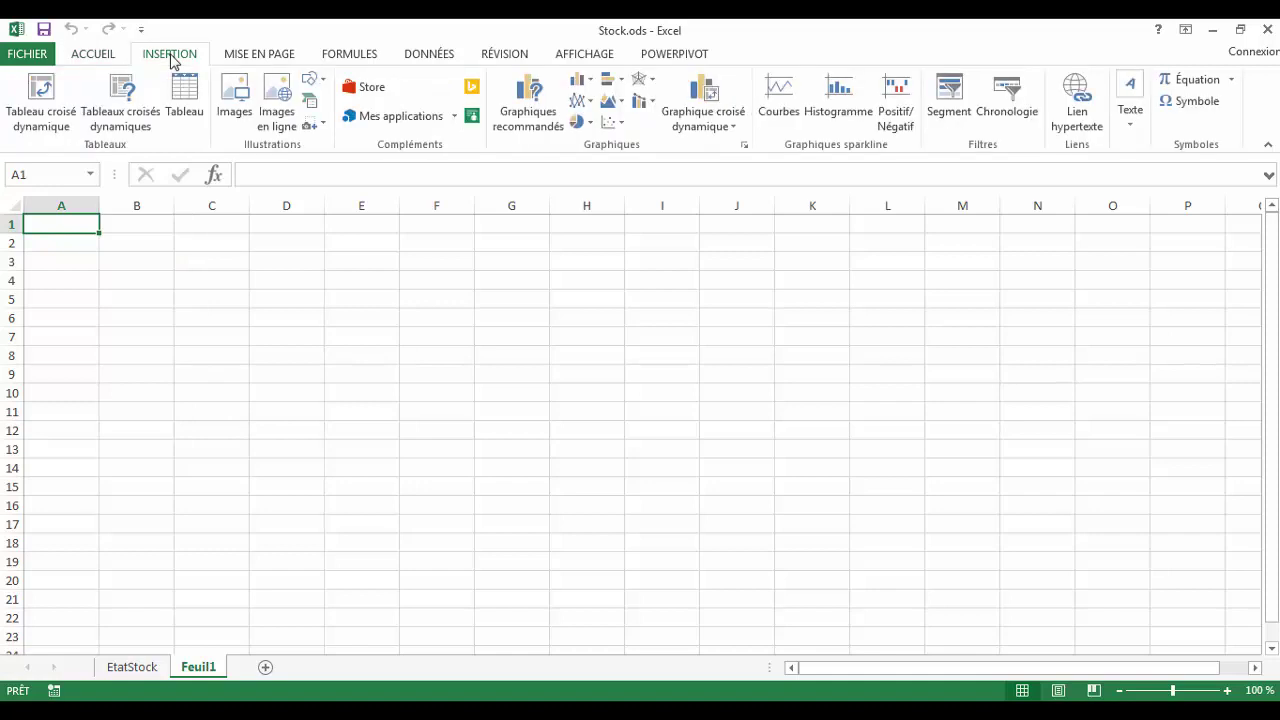
{"action": "left_click", "coordinate": [93, 54]}
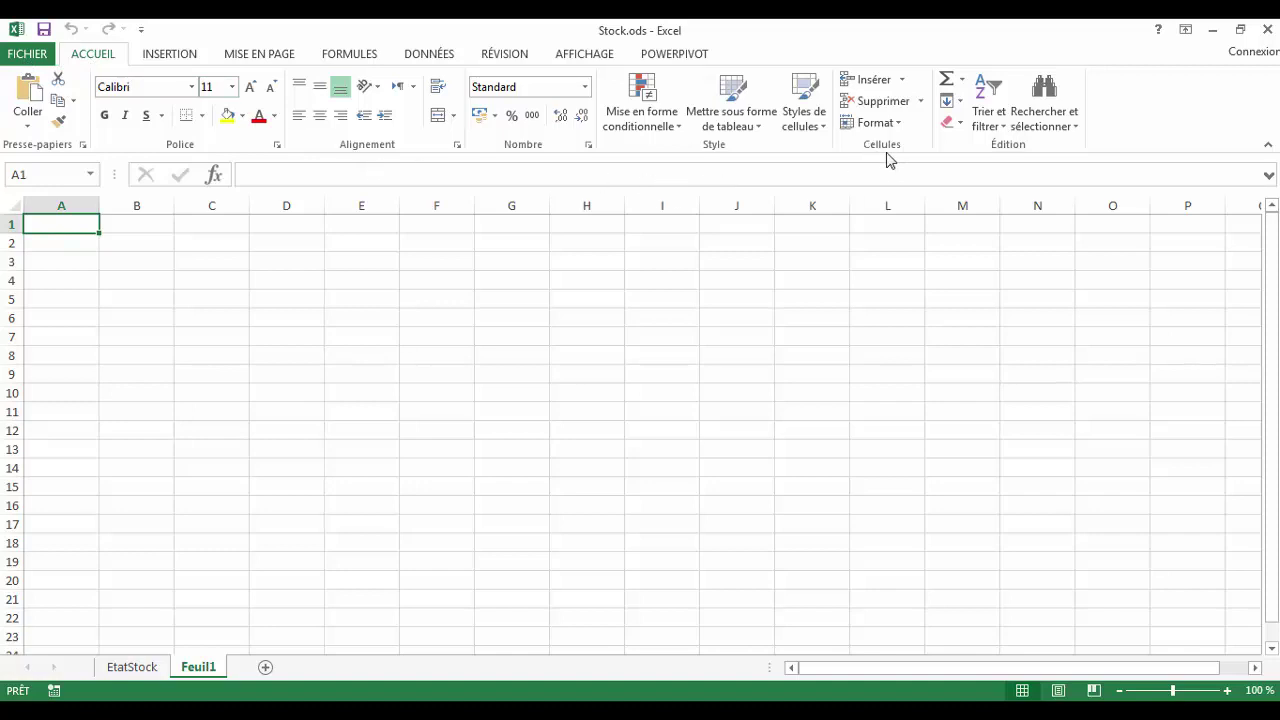
{"action": "left_click", "coordinate": [902, 82]}
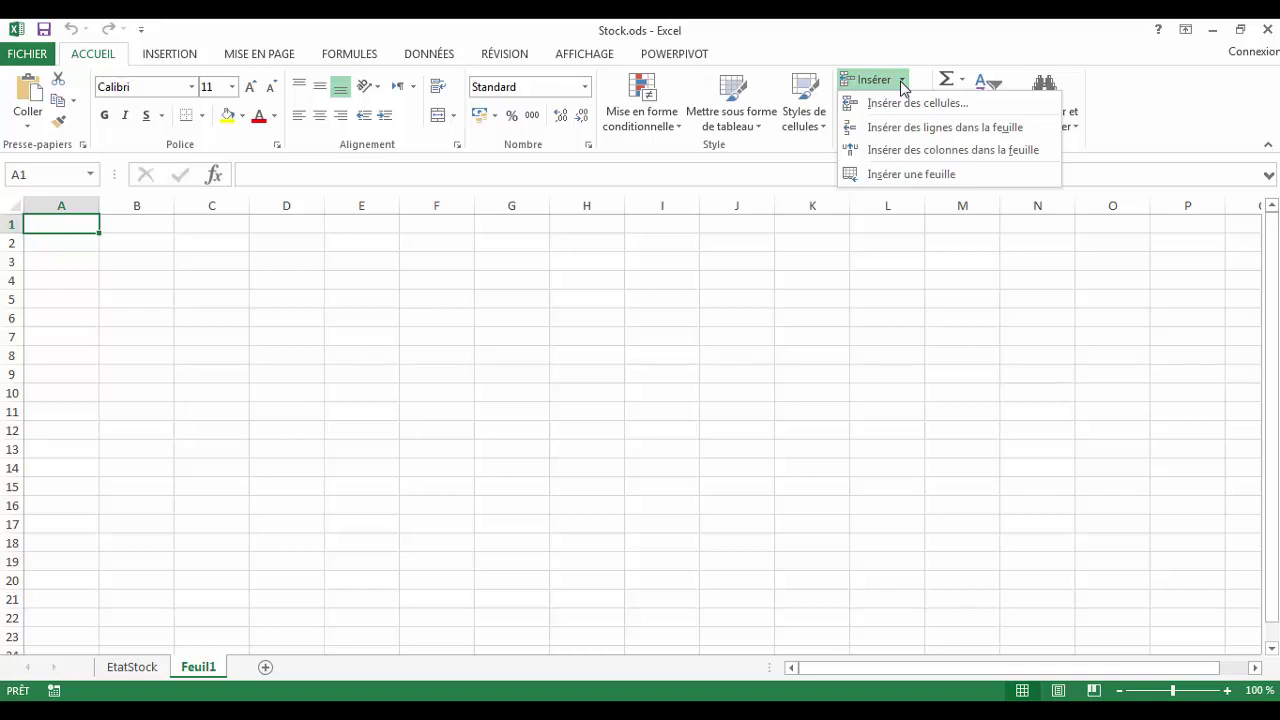
{"action": "left_click", "coordinate": [911, 177]}
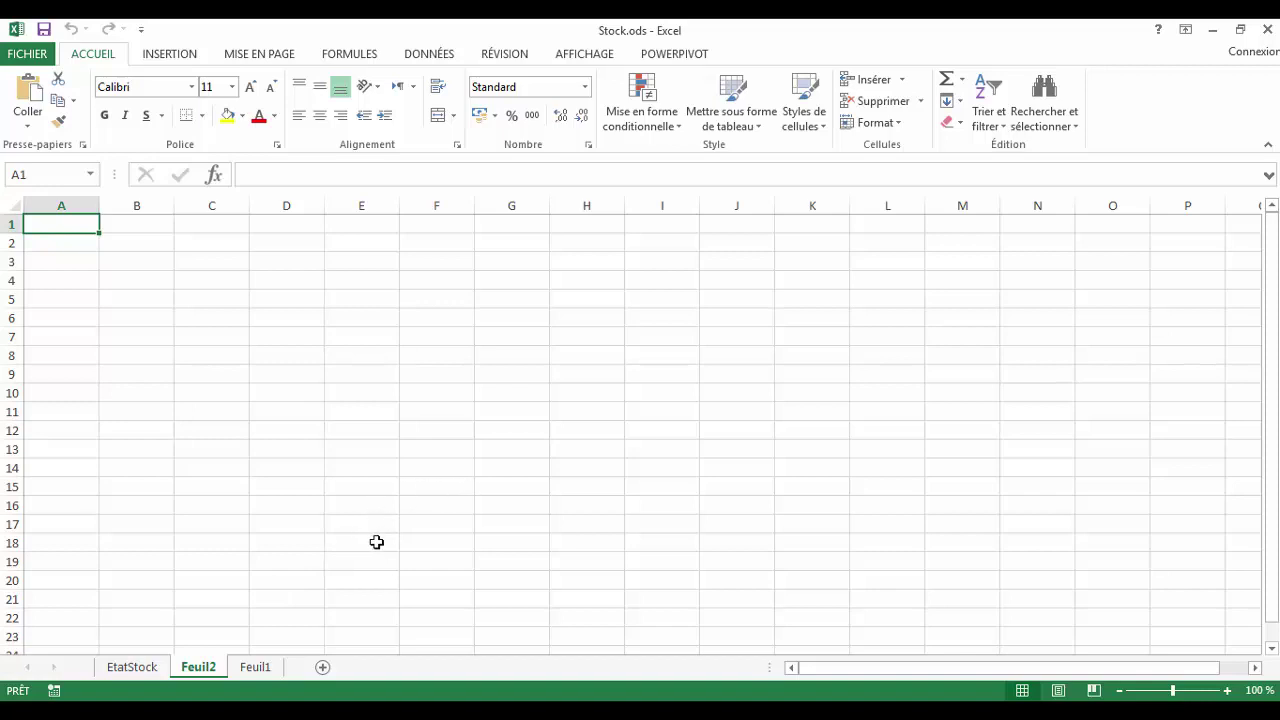
- Insert a worksheet of the type Feuille before Feuil1, and add one more blank sheet directly before that one
{"action": "right_click", "coordinate": [265, 672]}
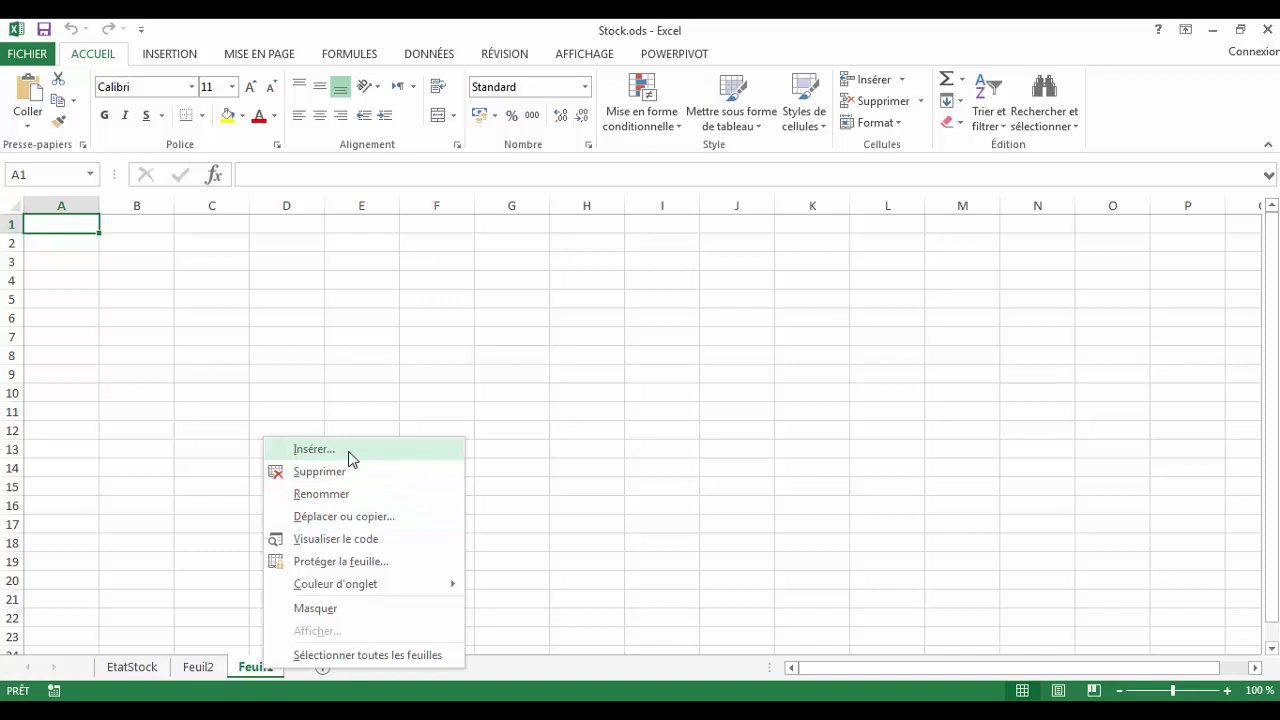
{"action": "left_click", "coordinate": [314, 449]}
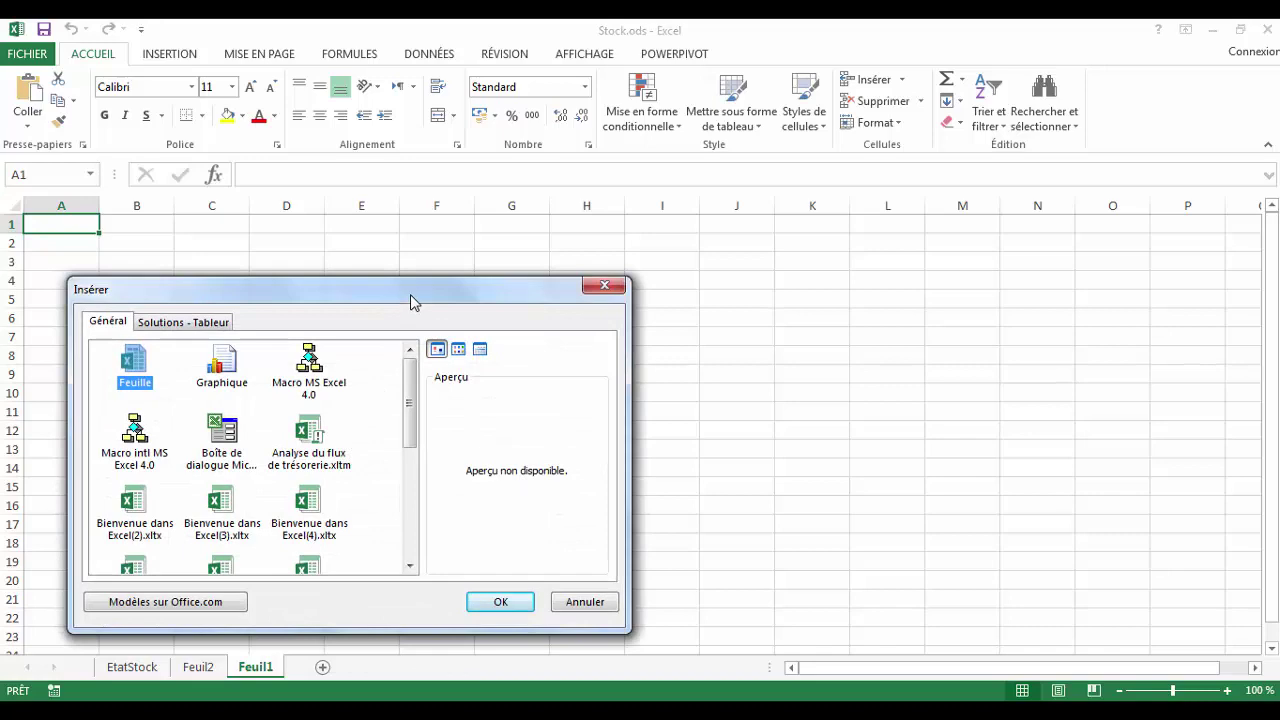
{"action": "left_click_drag", "start_coordinate": [410, 302], "coordinate": [593, 255]}
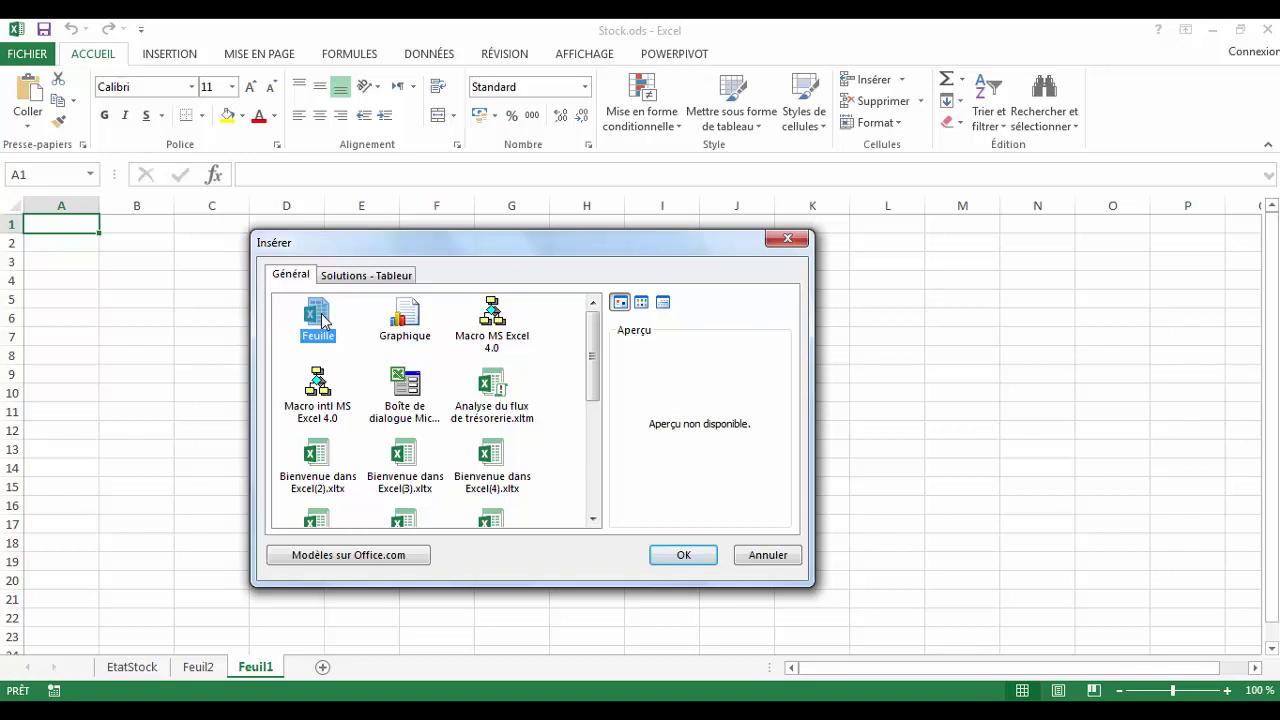
{"action": "left_click", "coordinate": [675, 560]}
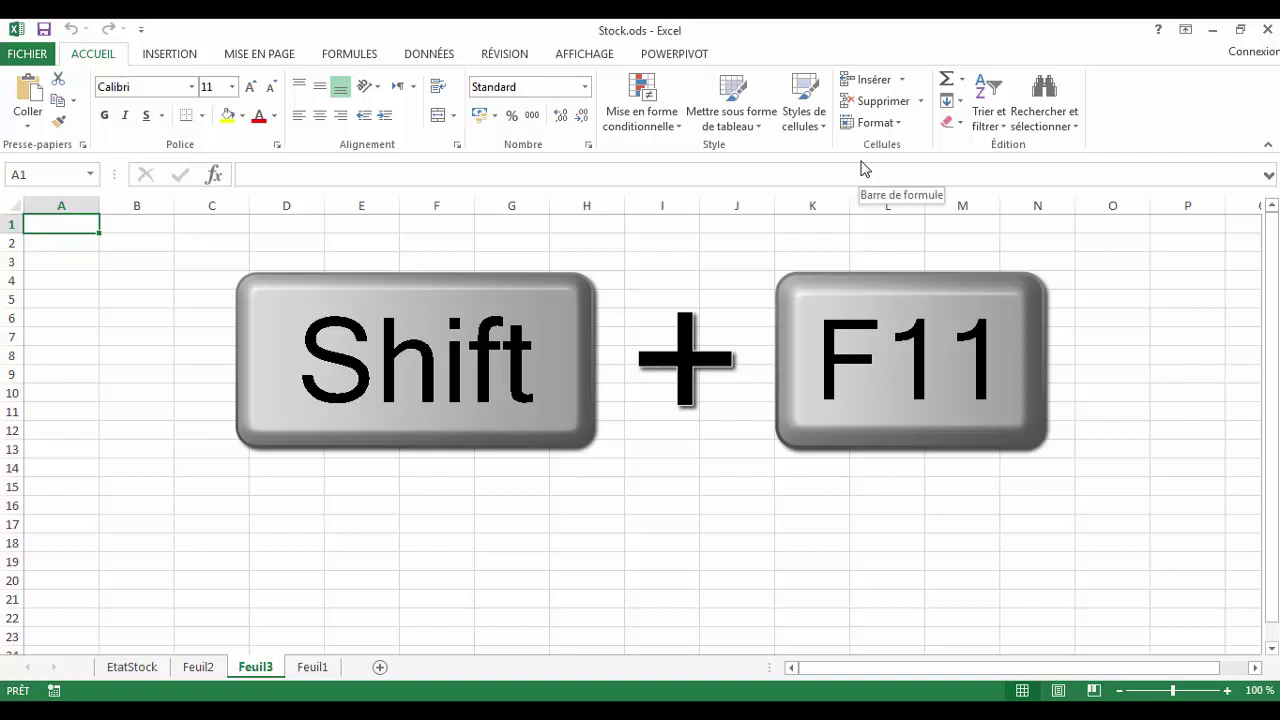
{"action": "key", "text": "shift+F11"}
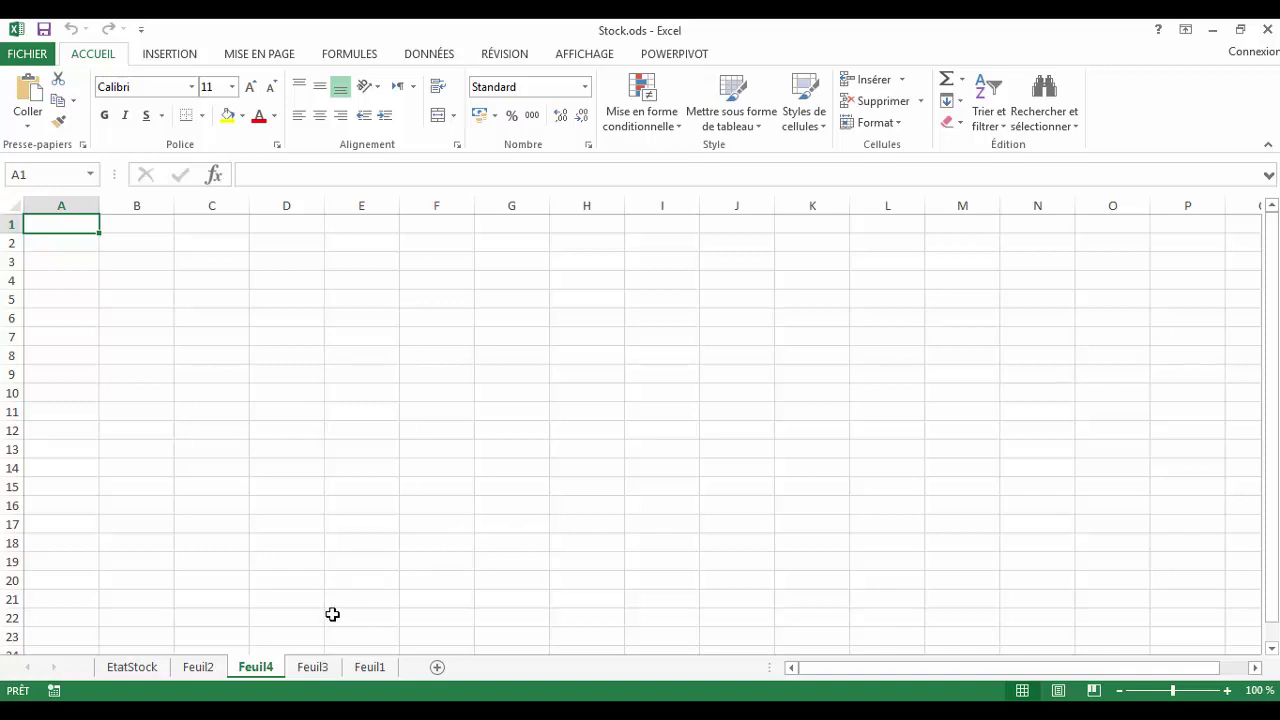
- Delete the sheets Feuil4 and Feuil3 from the Stock.ods workbook
{"action": "right_click", "coordinate": [263, 676]}
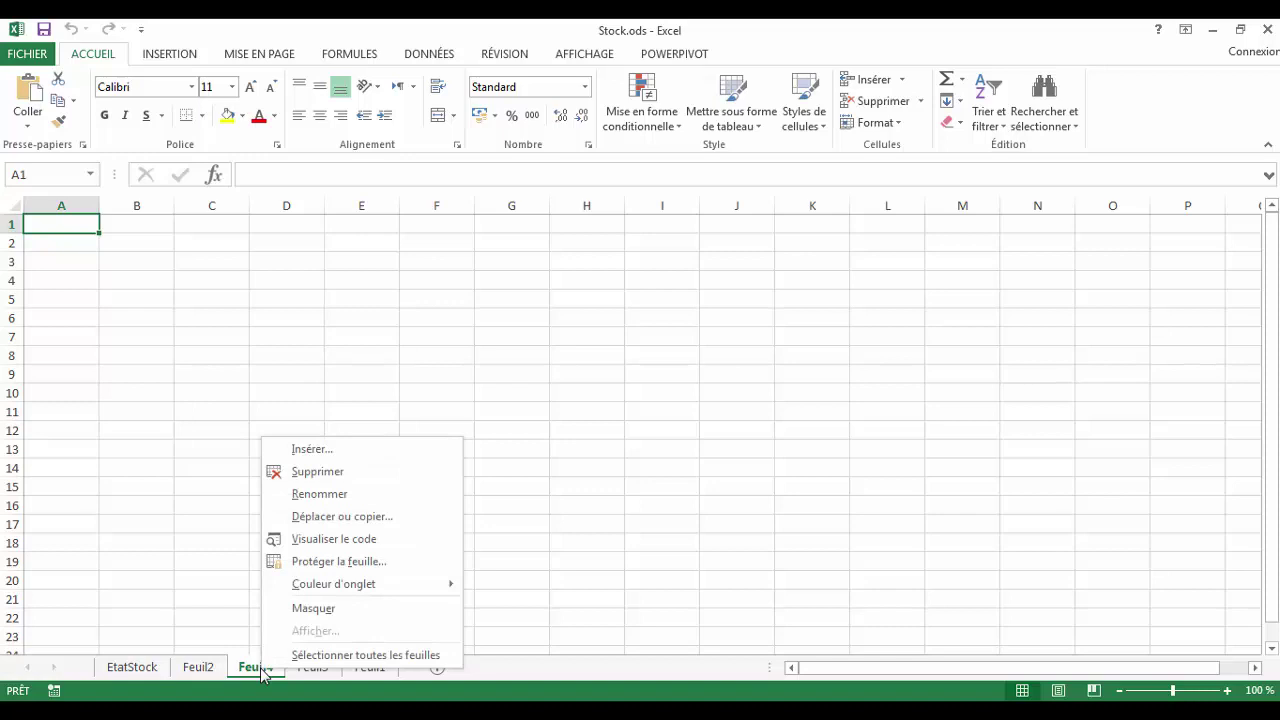
{"action": "left_click", "coordinate": [318, 472]}
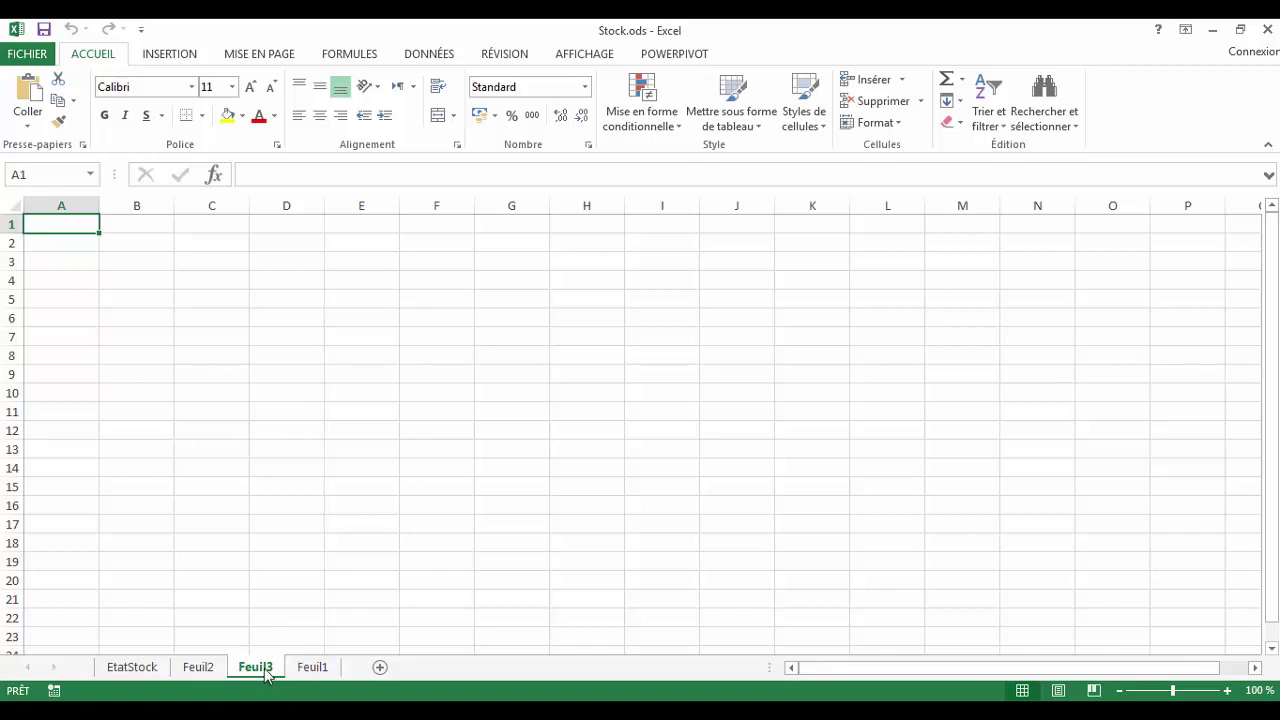
{"action": "left_click", "coordinate": [361, 511]}
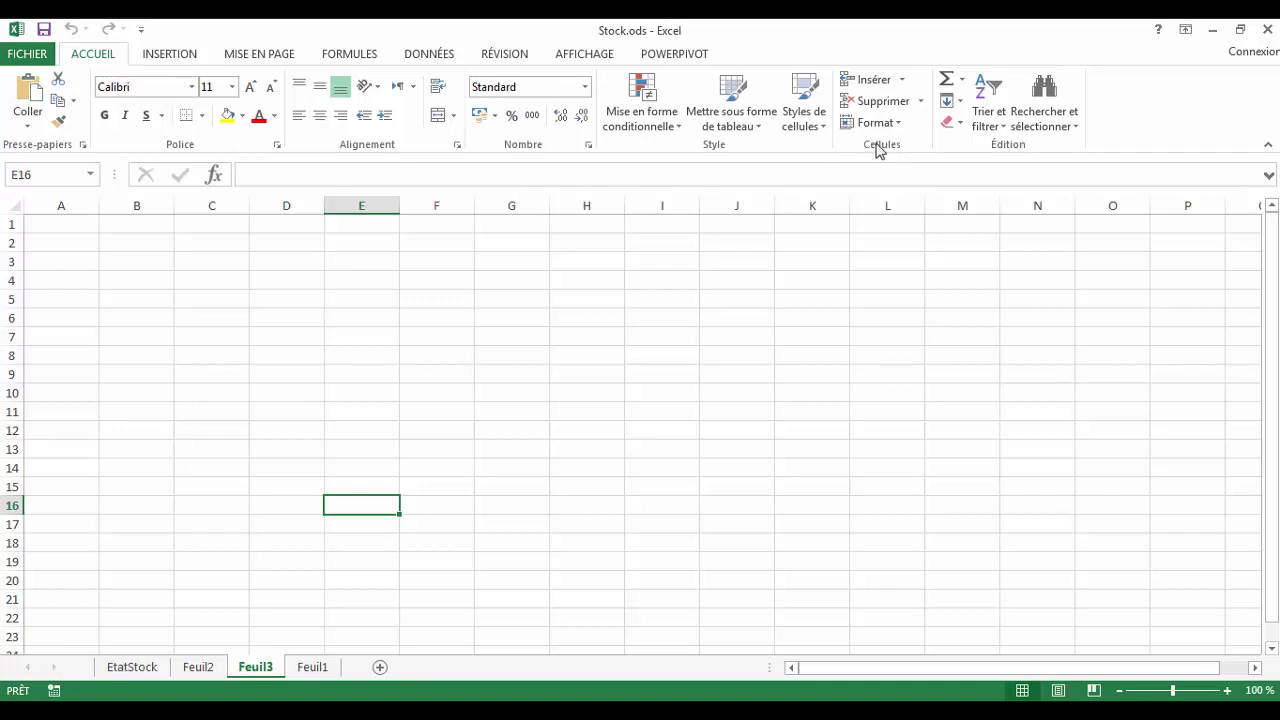
{"action": "left_click", "coordinate": [921, 102]}
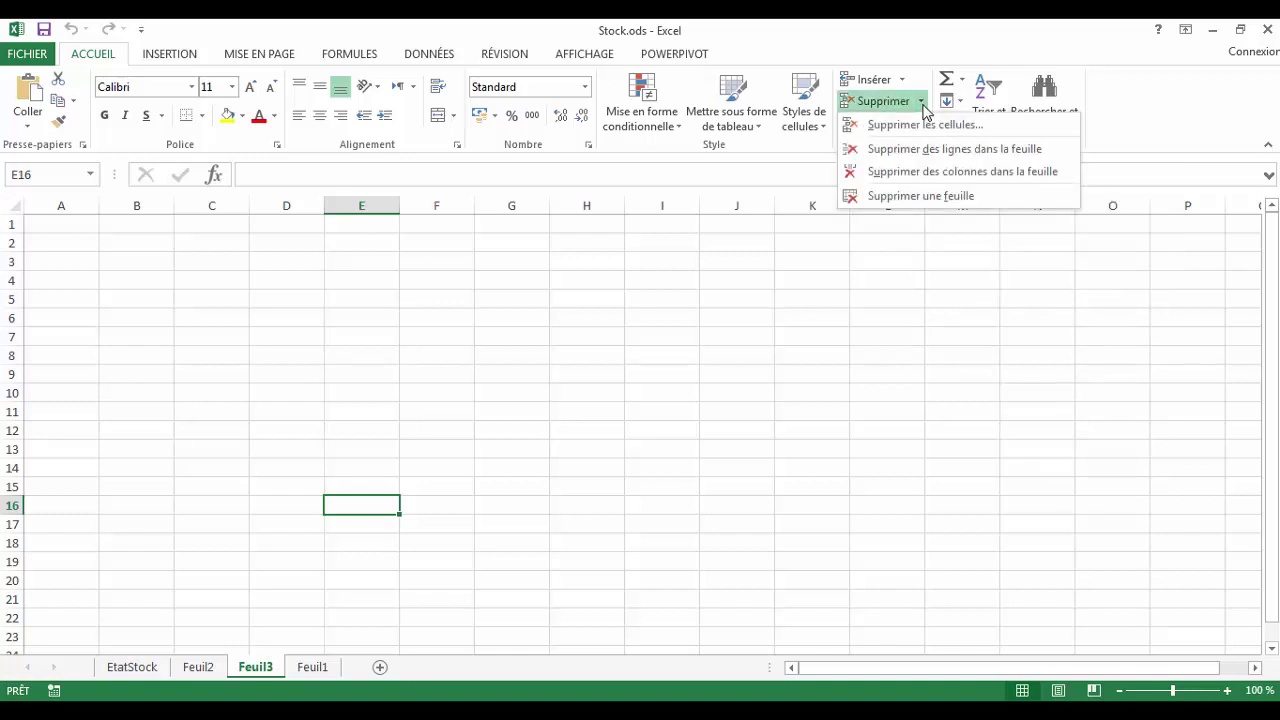
{"action": "left_click", "coordinate": [920, 196]}
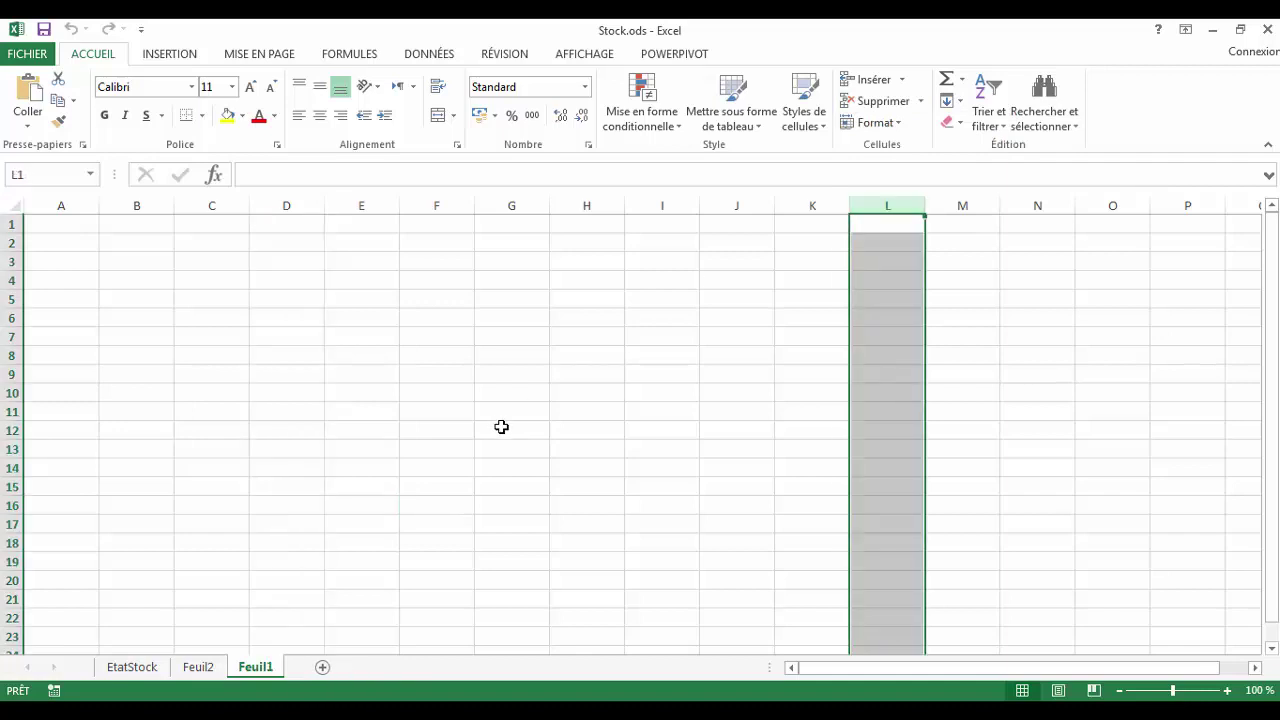
{"action": "left_click", "coordinate": [329, 611]}
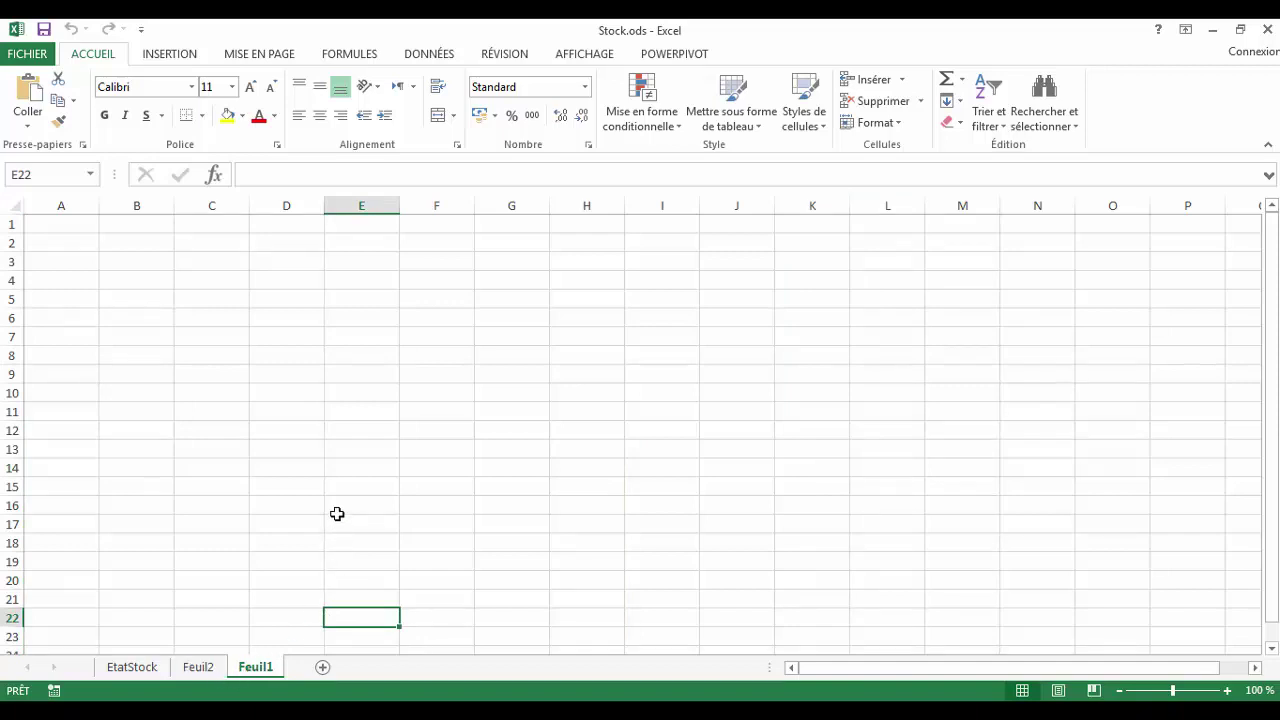
- Delete the remaining blank sheets Feuil1 and Feuil2 from the Stock.ods workbook
{"action": "right_click", "coordinate": [252, 675]}
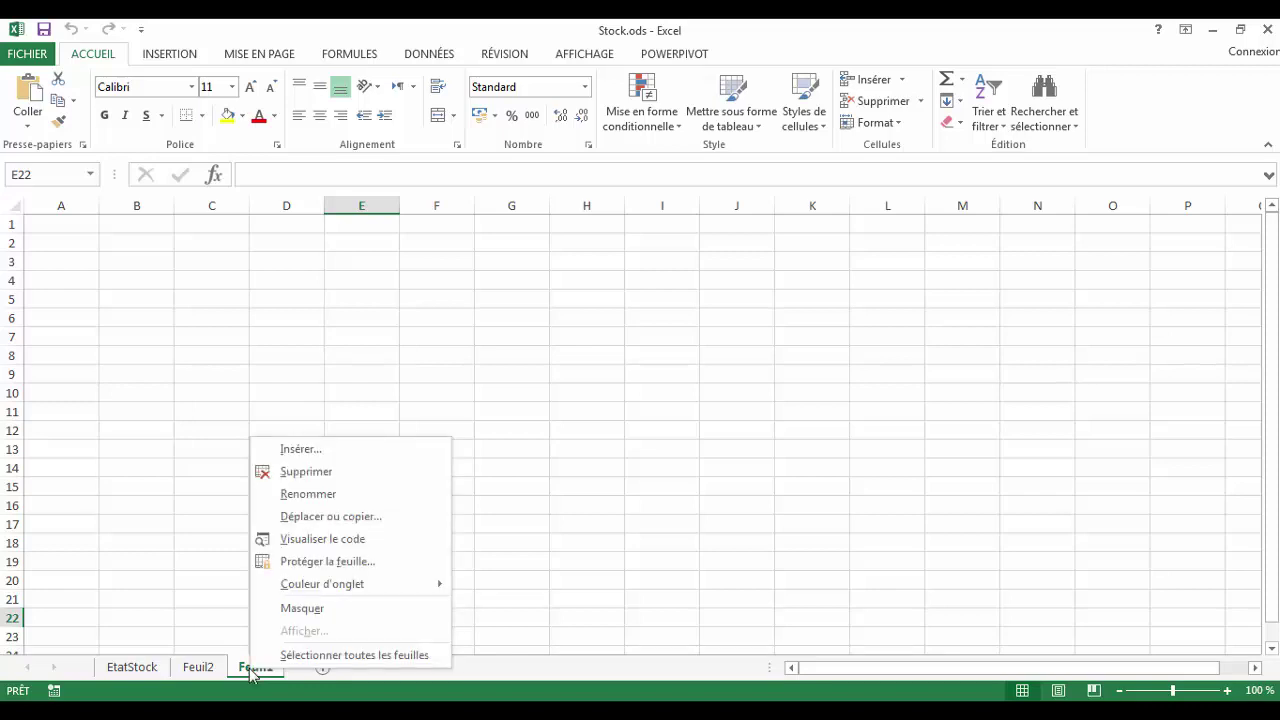
{"action": "left_click", "coordinate": [331, 482]}
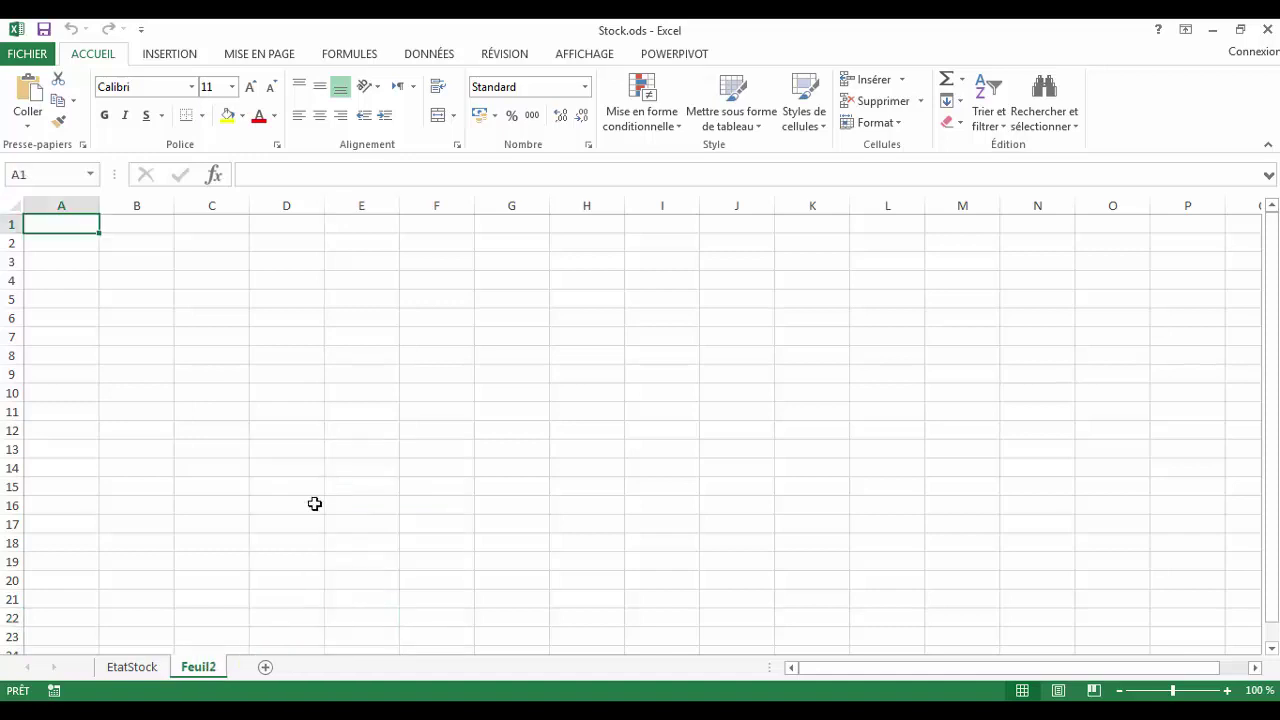
{"action": "right_click", "coordinate": [208, 675]}
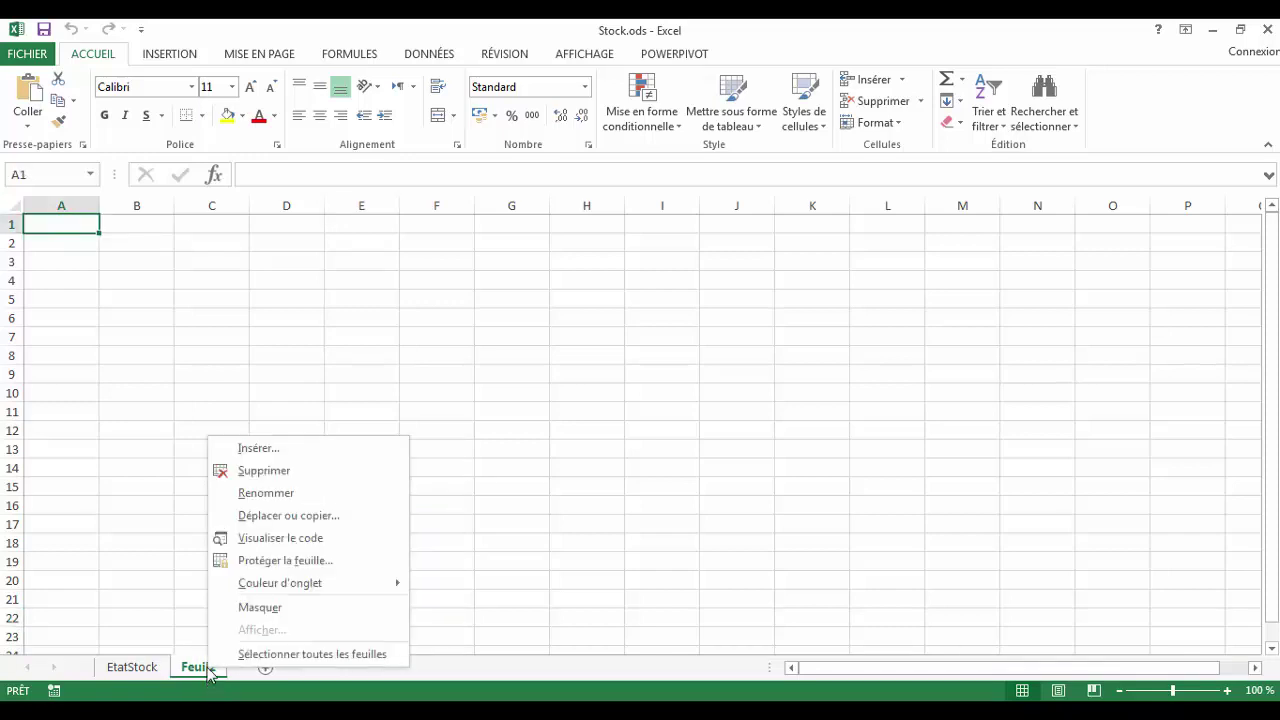
{"action": "left_click", "coordinate": [279, 480]}
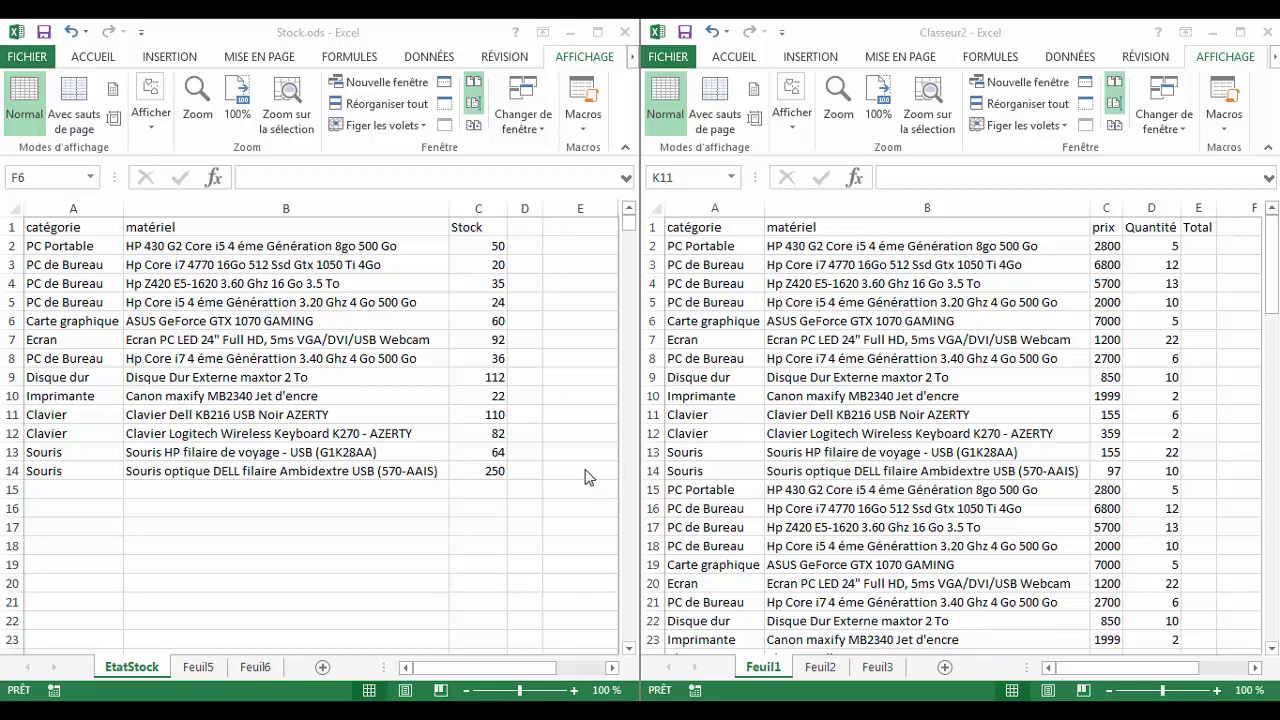
- Move the EtatStock sheet between Feuil5 and Feuil6 within the Stock.ods workbook
{"action": "left_click", "coordinate": [396, 35]}
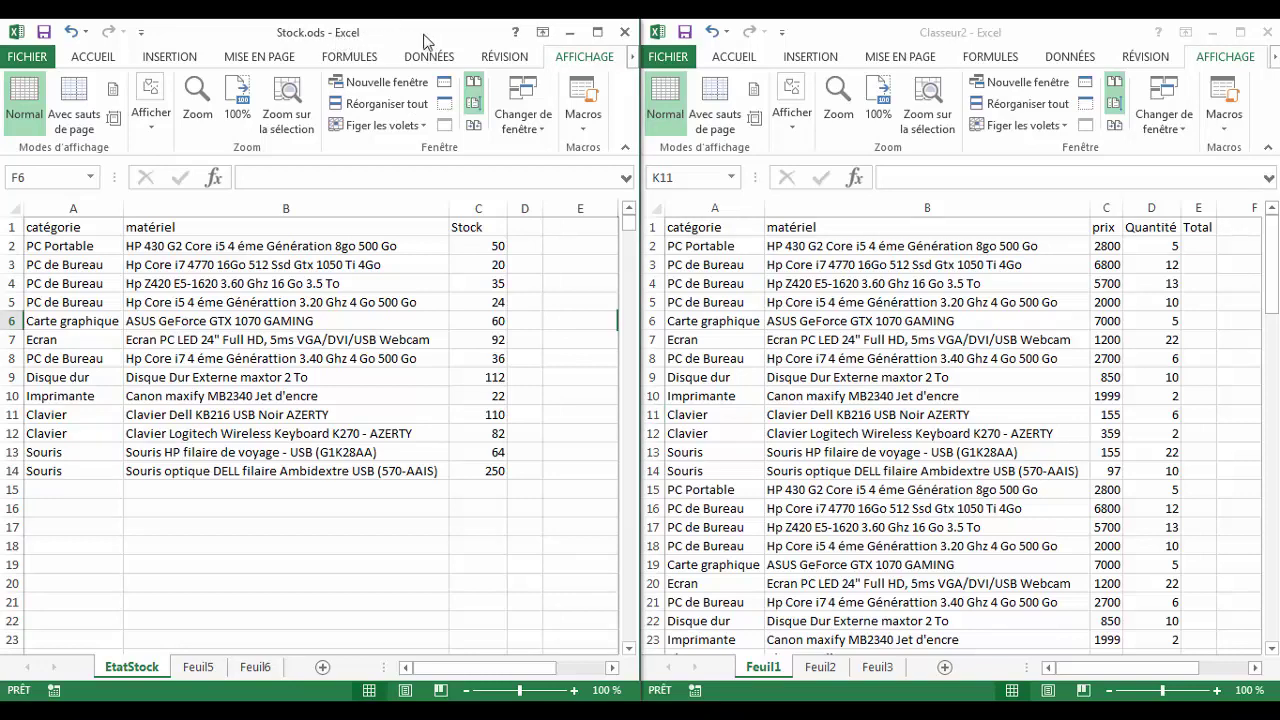
{"action": "left_click", "coordinate": [919, 32]}
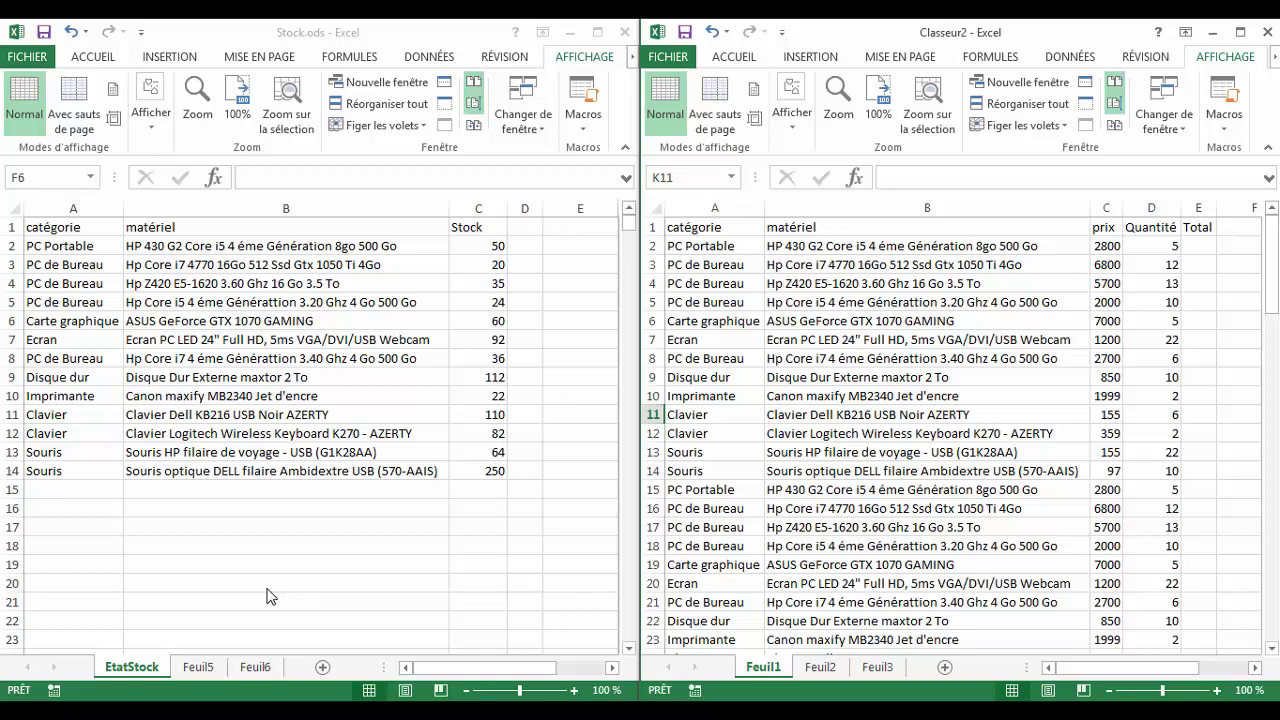
{"action": "left_click", "coordinate": [148, 673]}
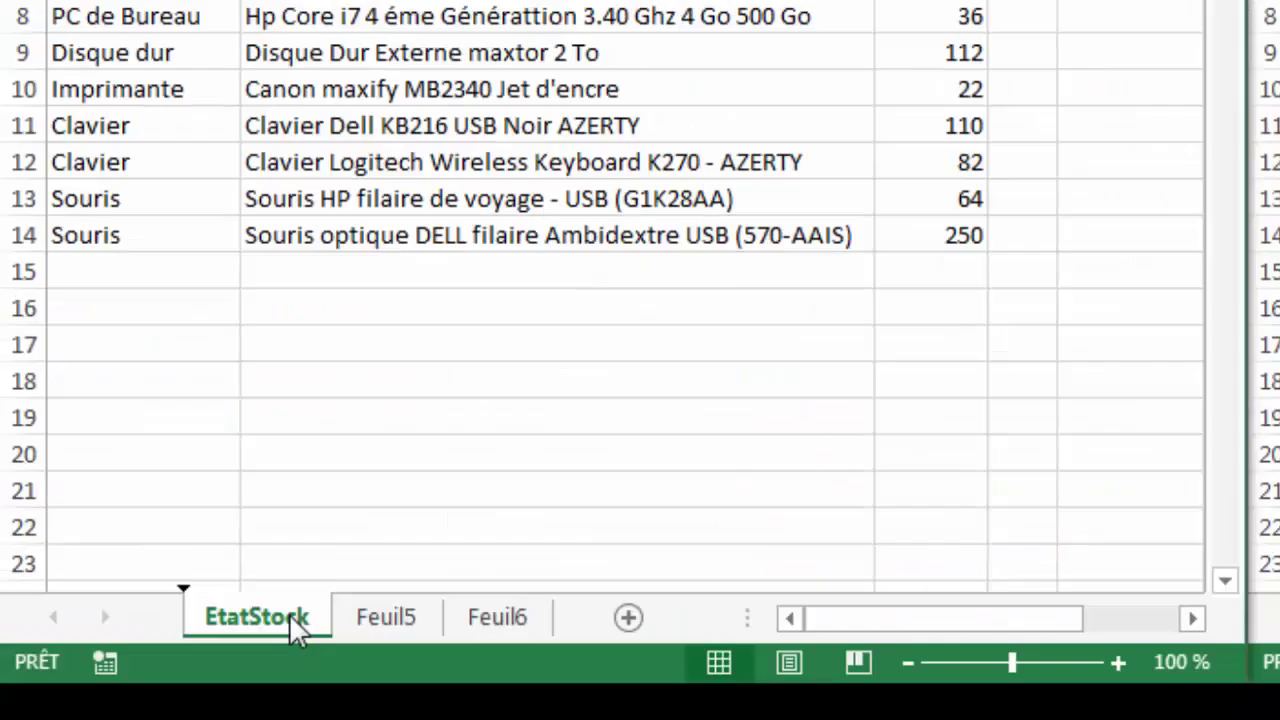
{"action": "mouse_move", "coordinate": [296, 628]}
{"action": "left_mouse_down"}
{"action": "mouse_move", "coordinate": [305, 570]}
{"action": "mouse_move", "coordinate": [346, 540]}
{"action": "left_mouse_up"}
{"action": "left_click_drag", "start_coordinate": [430, 530], "coordinate": [472, 560]}
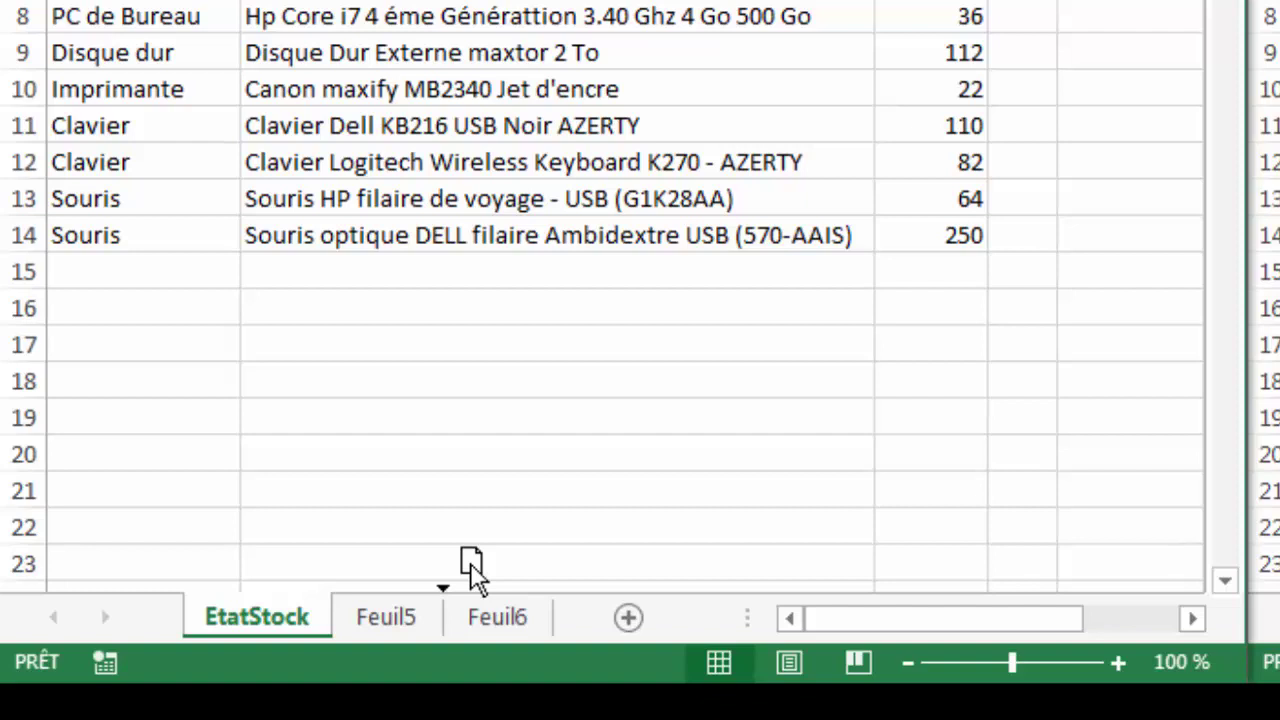
{"action": "left_click_drag", "start_coordinate": [468, 566], "coordinate": [468, 566]}
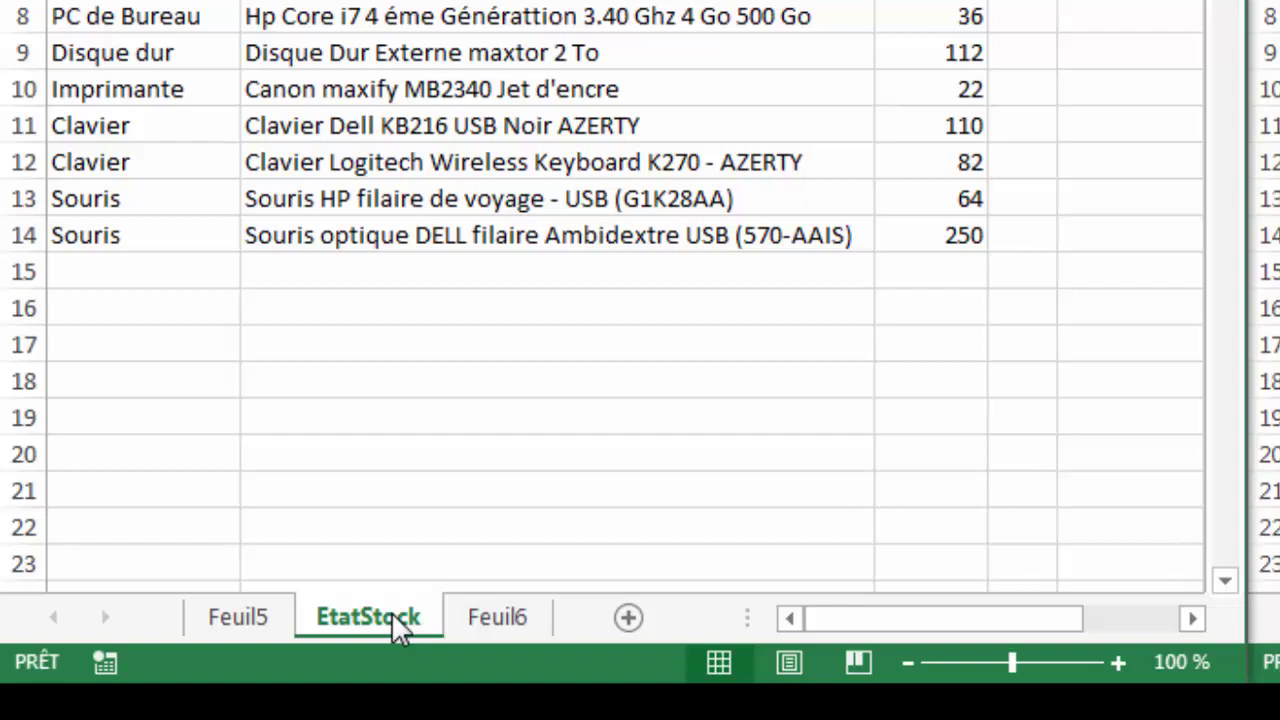
- Duplicate the EtatStock sheet within Stock.ods, placing the copy after Feuil6
{"action": "left_click_drag", "start_coordinate": [399, 628], "coordinate": [399, 628]}
{"action": "mouse_move", "coordinate": [379, 620]}
{"action": "left_mouse_down"}
{"action": "mouse_move", "coordinate": [415, 562]}
{"action": "mouse_move", "coordinate": [448, 572]}
{"action": "left_mouse_up"}
{"action": "mouse_move", "coordinate": [448, 572]}
{"action": "left_mouse_down"}
{"action": "mouse_move", "coordinate": [531, 559]}
{"action": "mouse_move", "coordinate": [545, 588]}
{"action": "mouse_move", "coordinate": [567, 581]}
{"action": "left_mouse_up"}
{"action": "left_click_drag", "start_coordinate": [567, 585], "coordinate": [567, 585]}
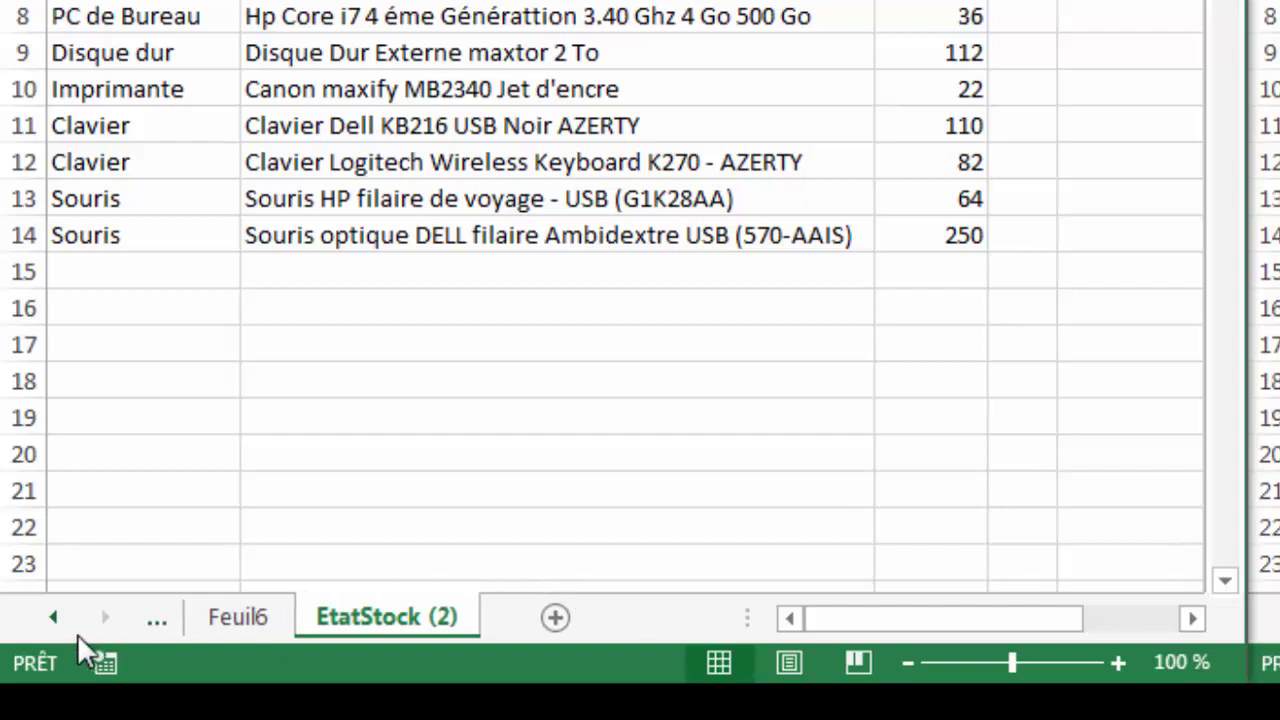
- Move the duplicate of the EtatStock sheet from Stock.ods into Classeur2, between Feuil1 and Feuil2
{"action": "left_click", "coordinate": [54, 619]}
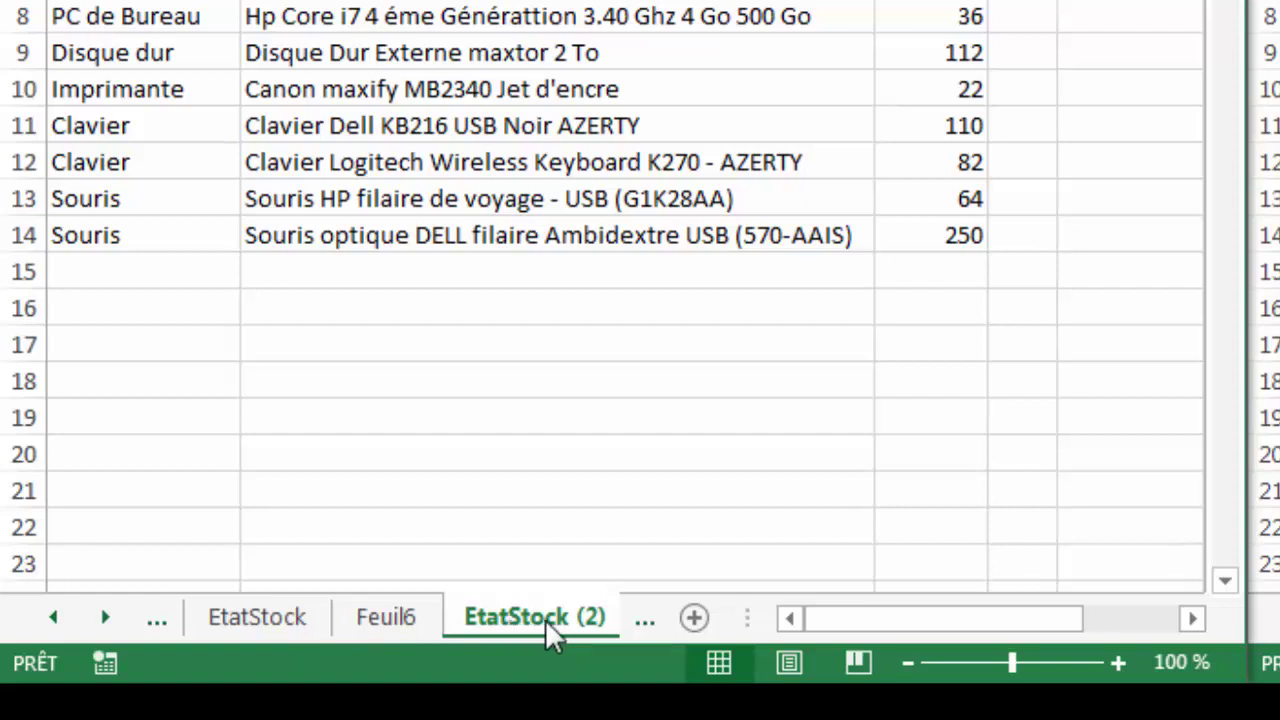
{"action": "left_click", "coordinate": [236, 634]}
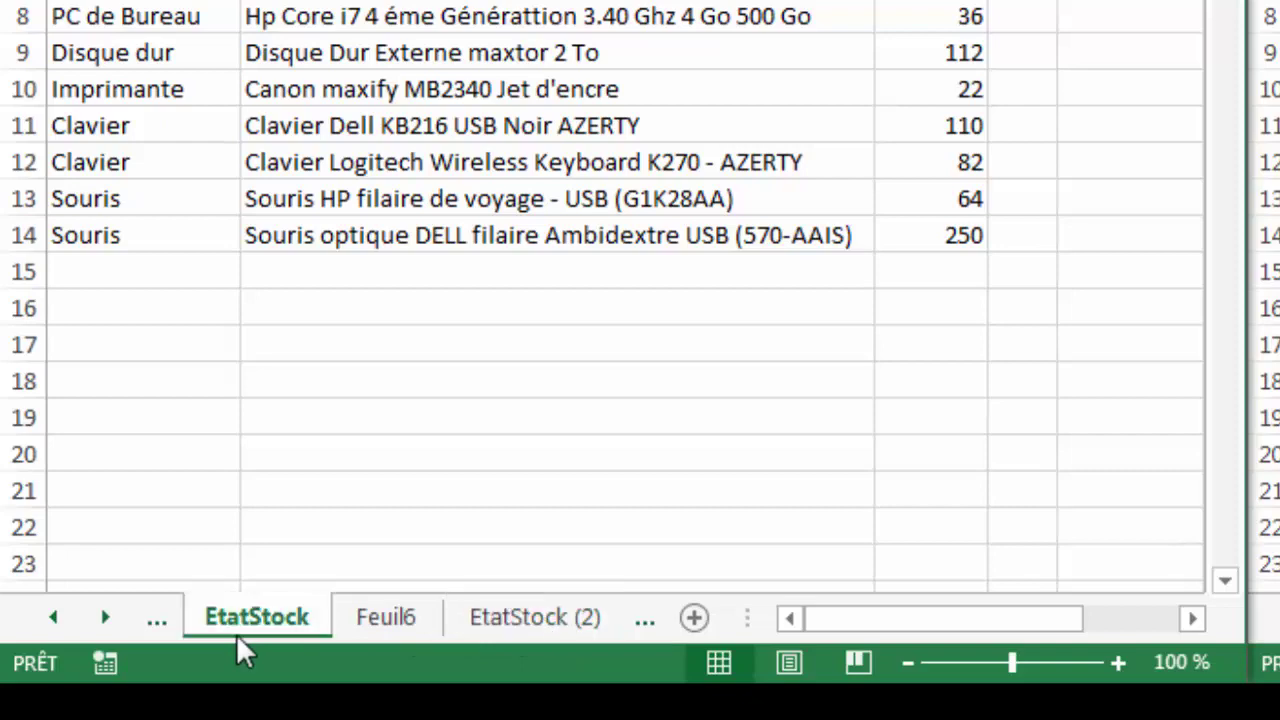
{"action": "left_click", "coordinate": [521, 627]}
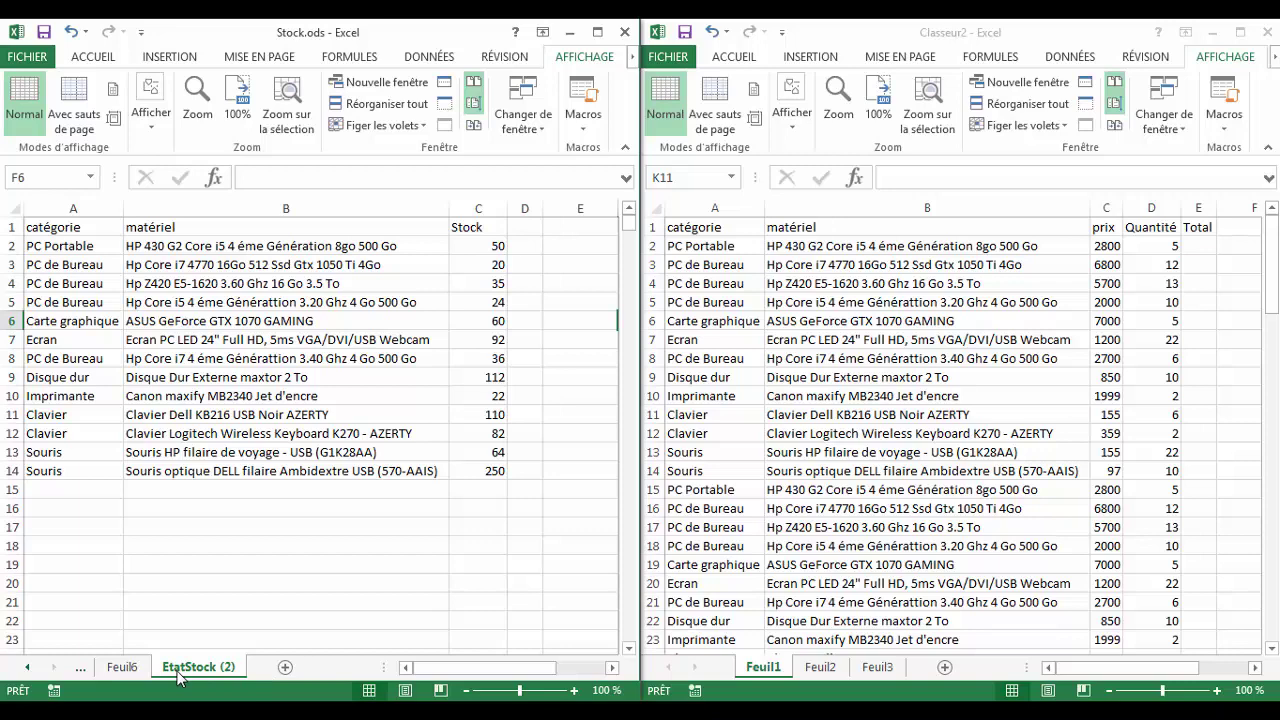
{"action": "left_click_drag", "start_coordinate": [179, 678], "coordinate": [798, 650]}
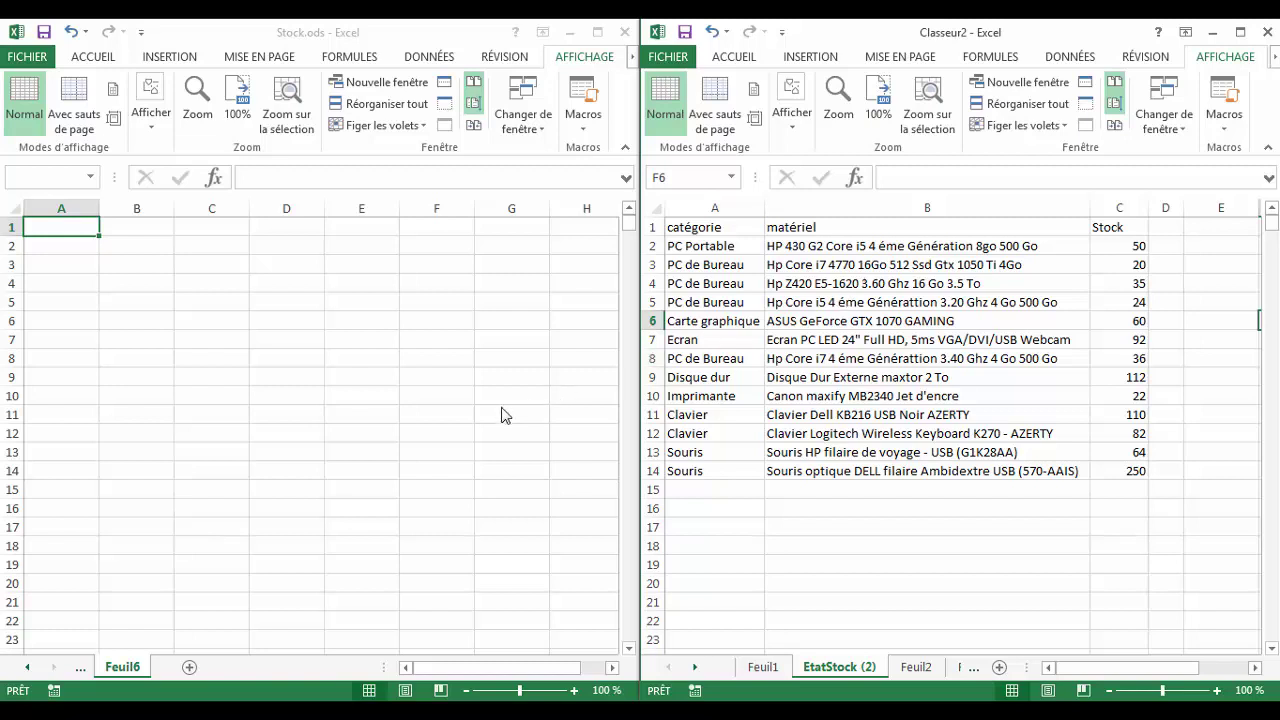
- Copy the original EtatStock sheet from Stock.ods into Classeur2 before Feuil2, using Déplacer ou copier with Créer une copie enabled
{"action": "left_click", "coordinate": [30, 672]}
{"action": "left_click", "coordinate": [30, 672]}
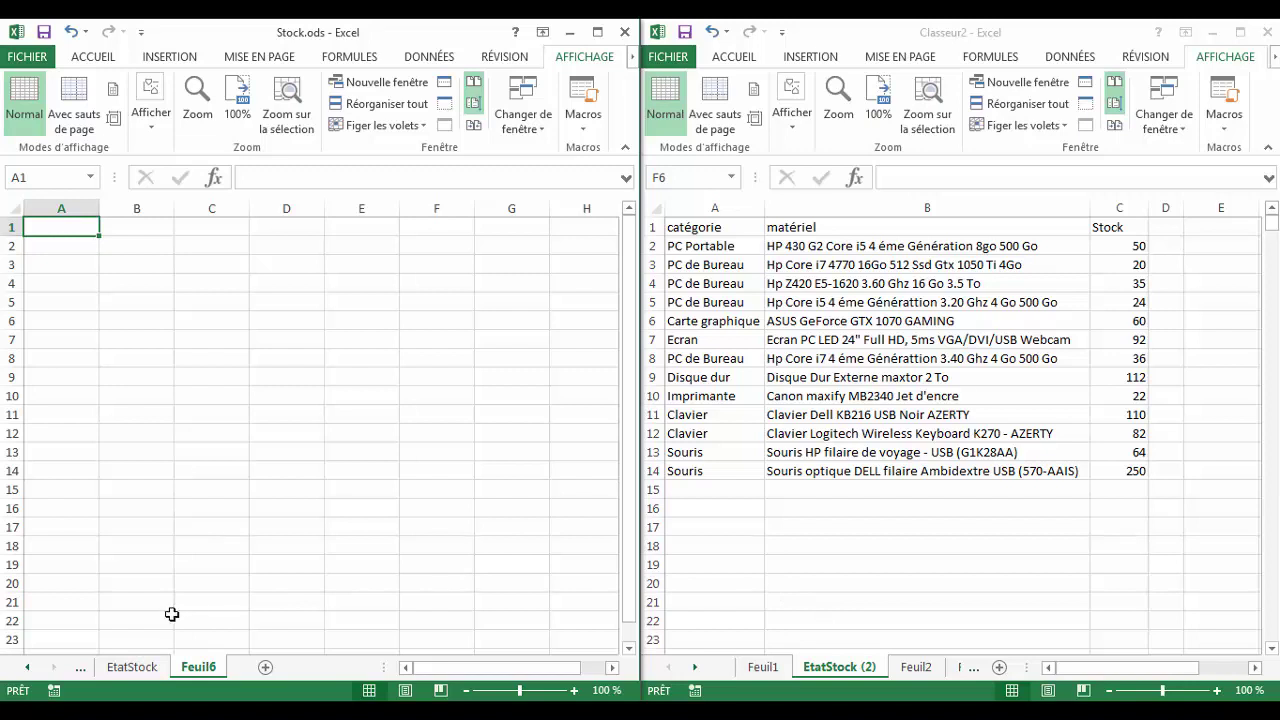
{"action": "right_click", "coordinate": [137, 669]}
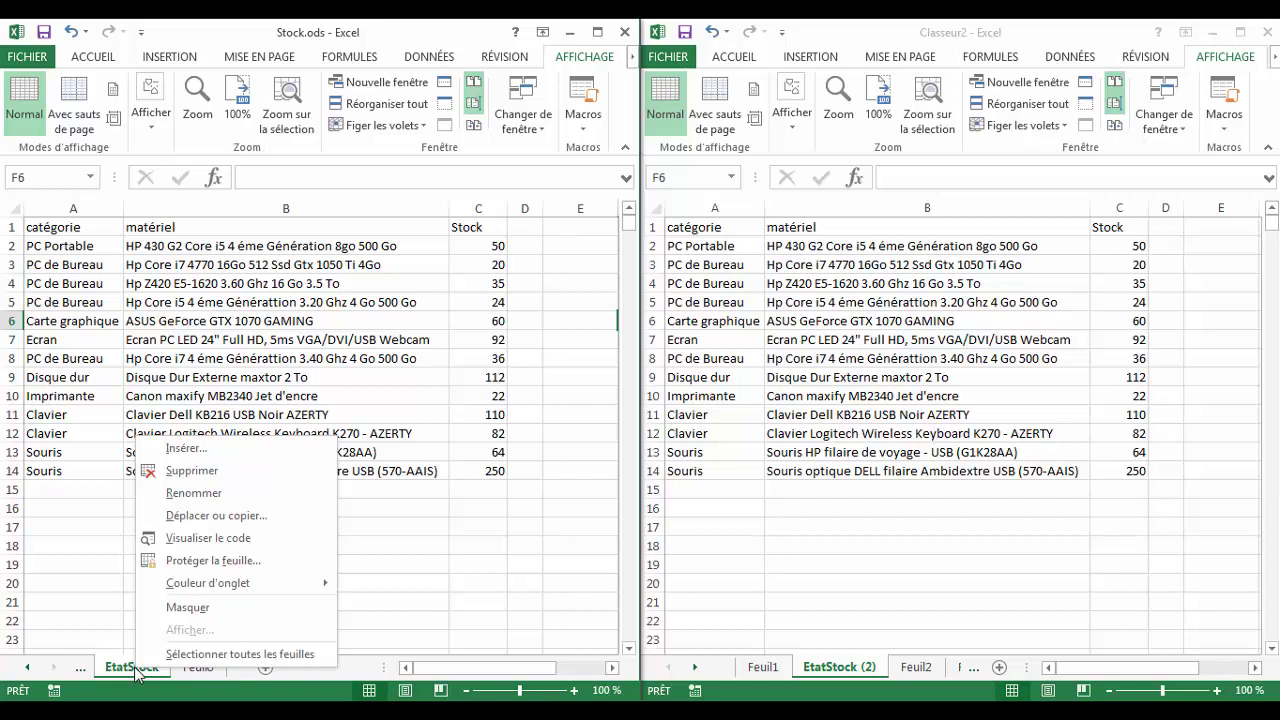
{"action": "left_click", "coordinate": [229, 520]}
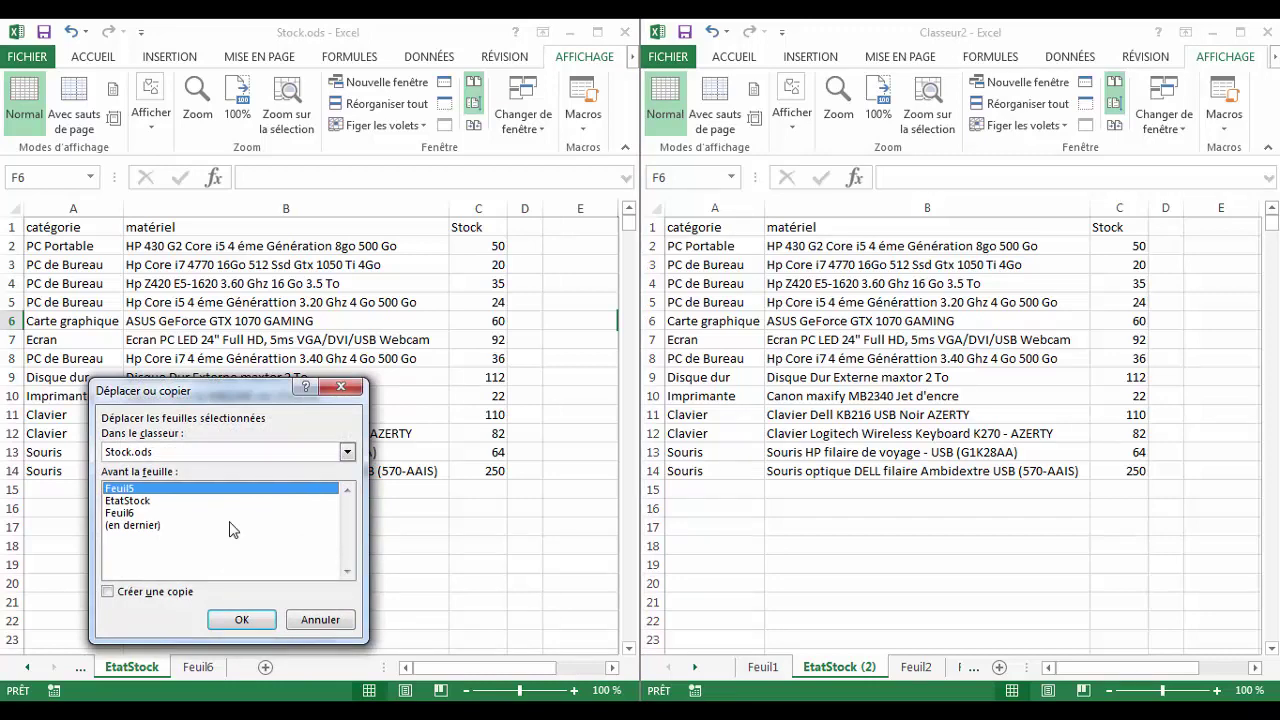
{"action": "left_click_drag", "start_coordinate": [264, 393], "coordinate": [314, 377]}
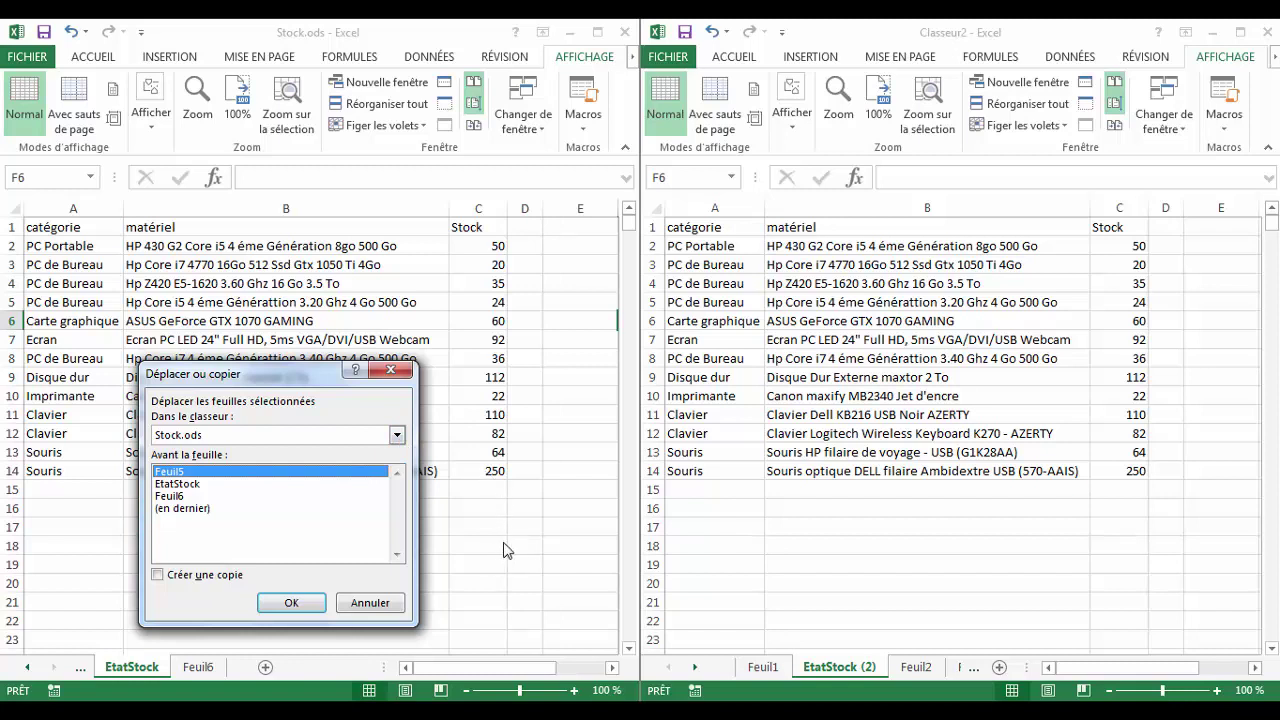
{"action": "left_click", "coordinate": [397, 435]}
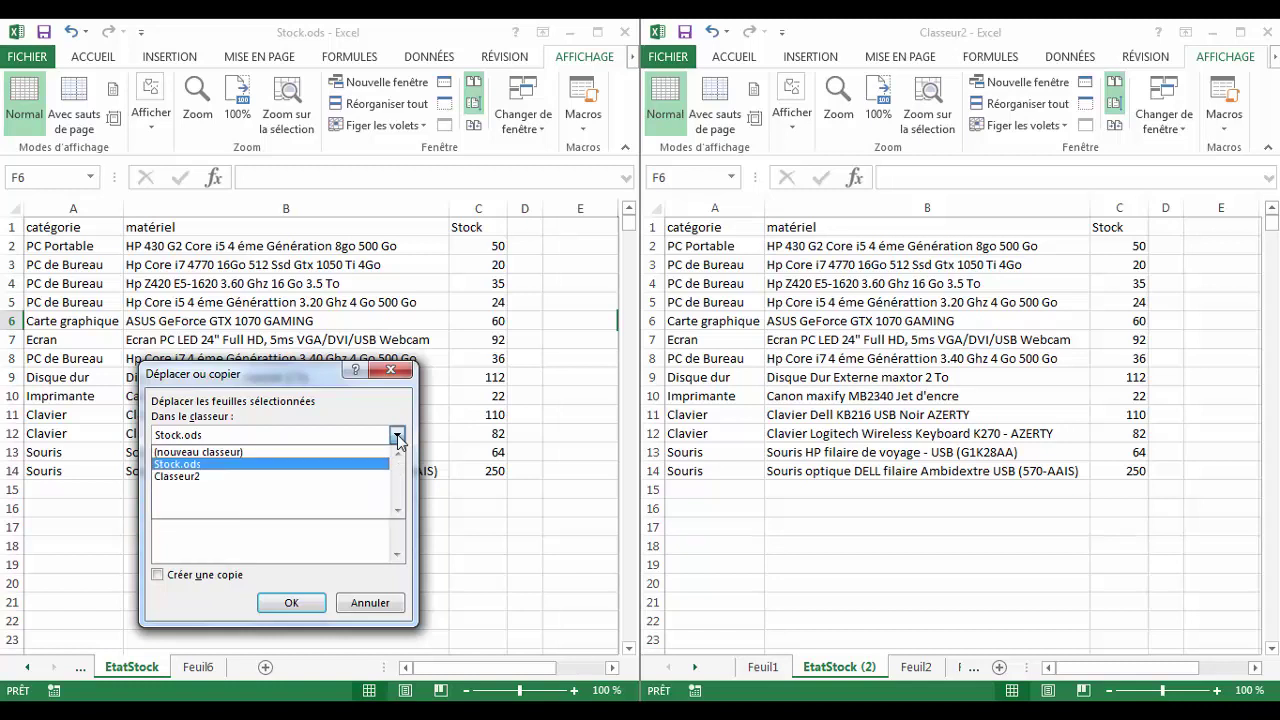
{"action": "left_click", "coordinate": [230, 477]}
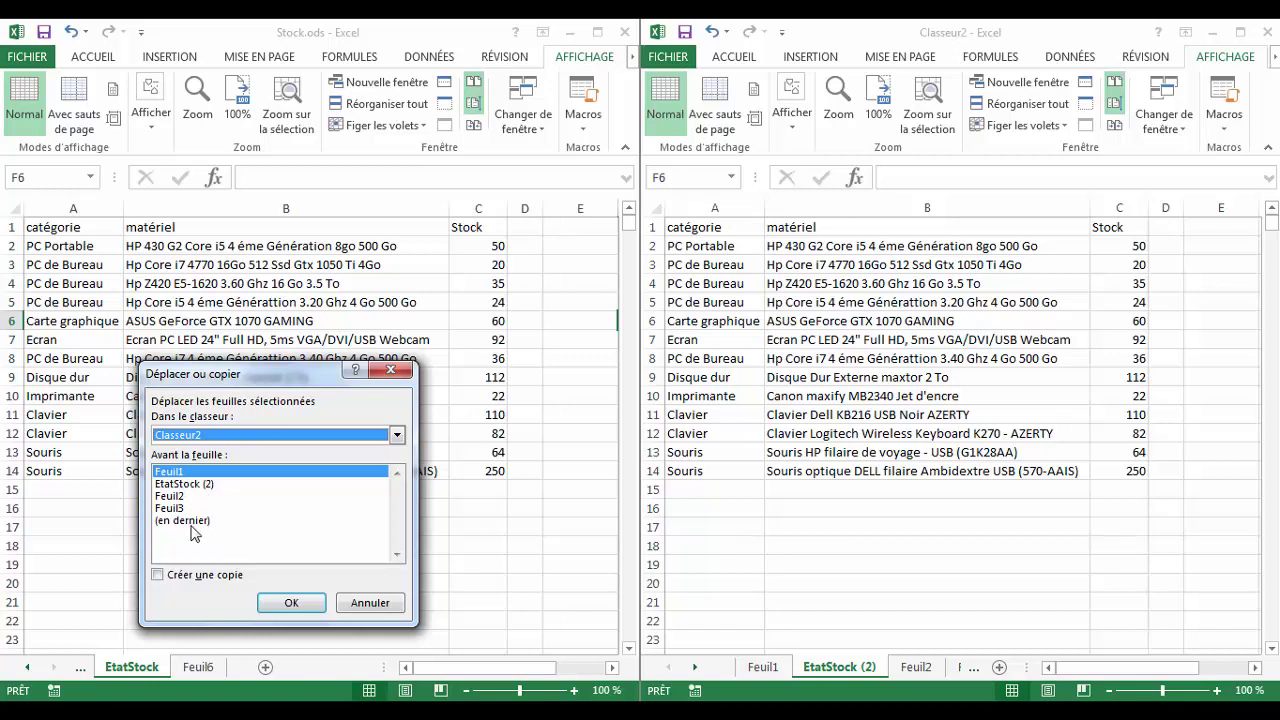
{"action": "left_click", "coordinate": [174, 498]}
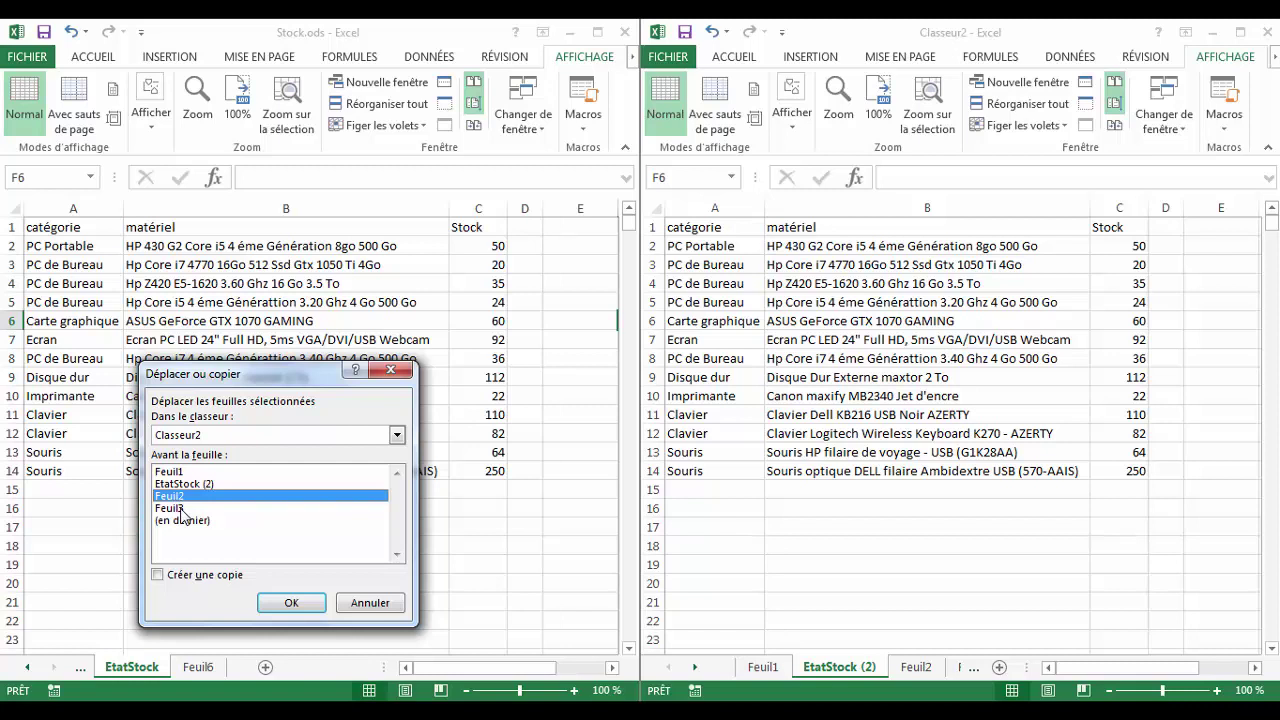
{"action": "left_click", "coordinate": [185, 580]}
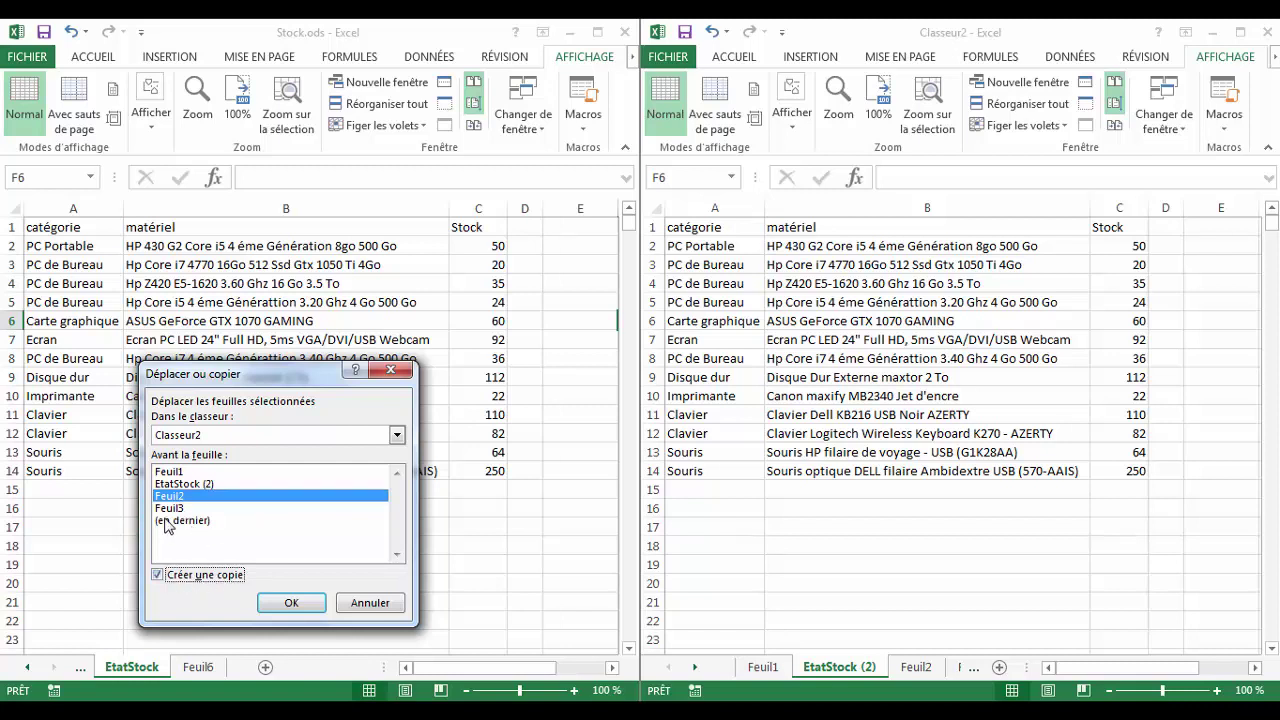
{"action": "left_click", "coordinate": [158, 575]}
{"action": "left_click", "coordinate": [158, 576]}
{"action": "left_click", "coordinate": [290, 603]}
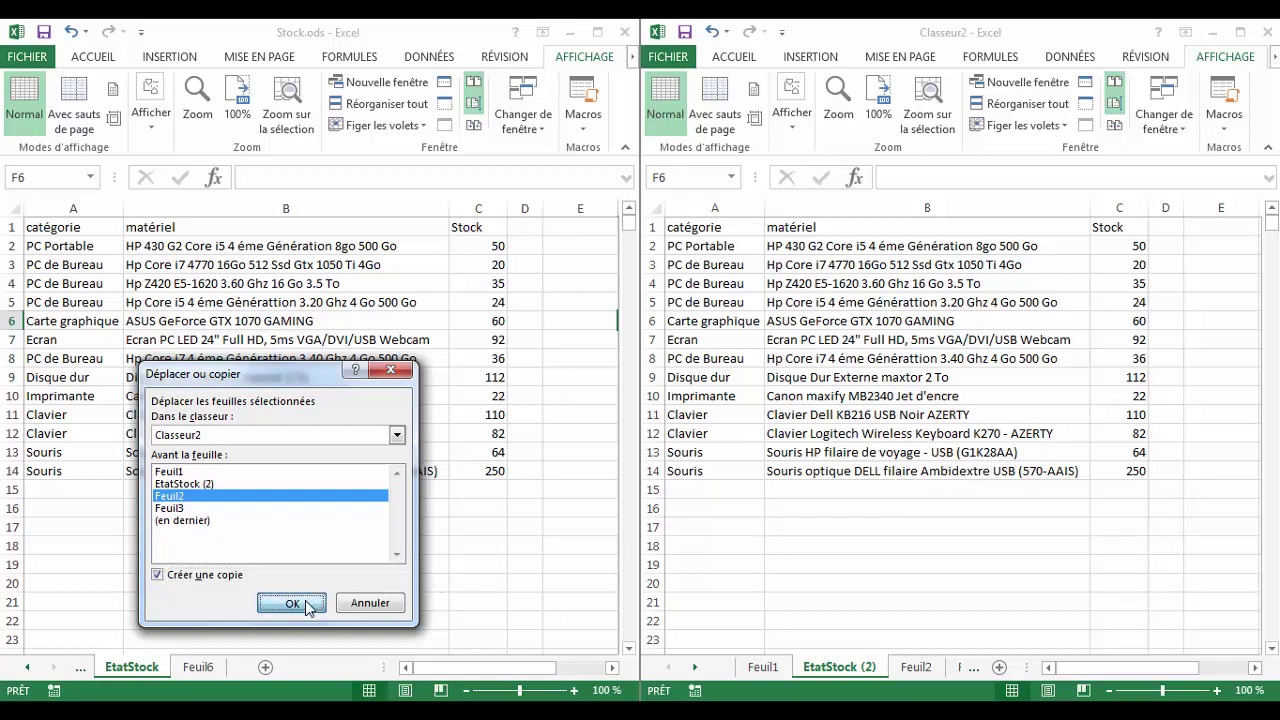